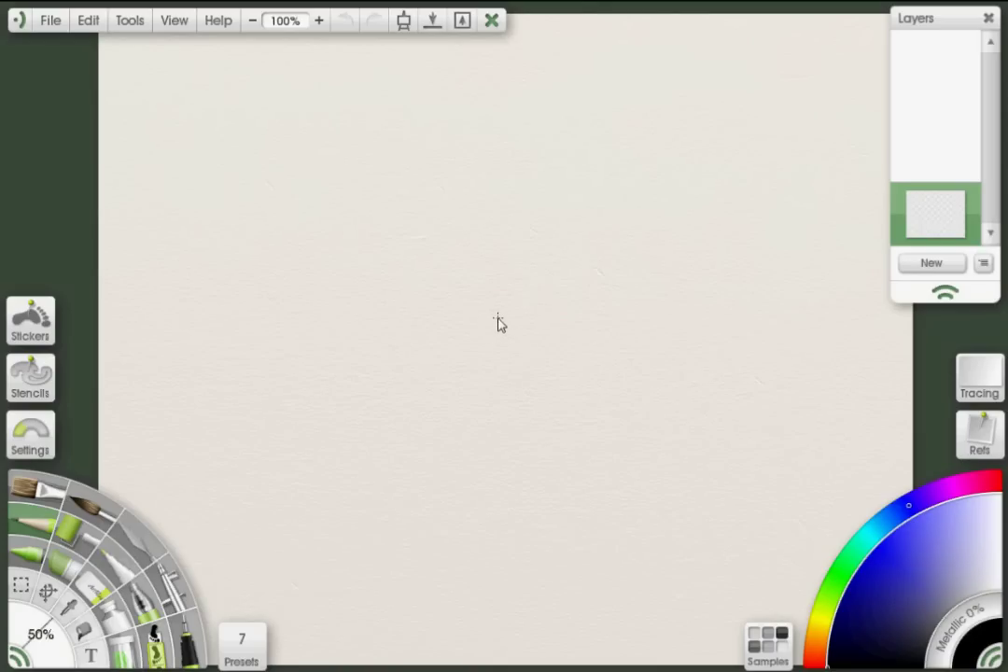
- Create a new painting and lower its canvas opacity from 100% to 0%
{"action": "left_click", "coordinate": [54, 23]}
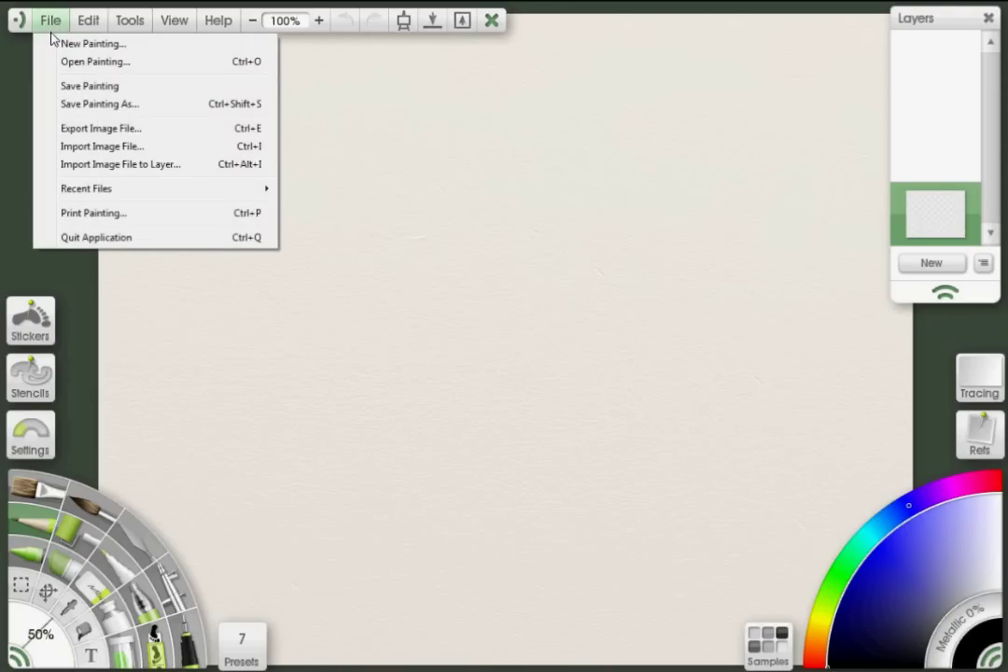
{"action": "left_click", "coordinate": [119, 45]}
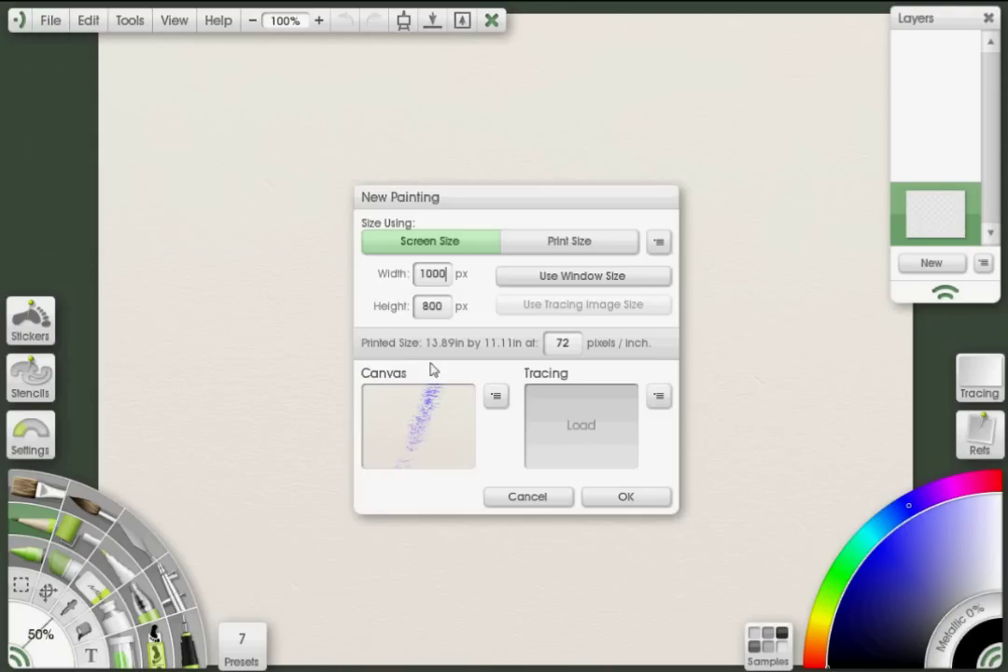
{"action": "left_click", "coordinate": [424, 436]}
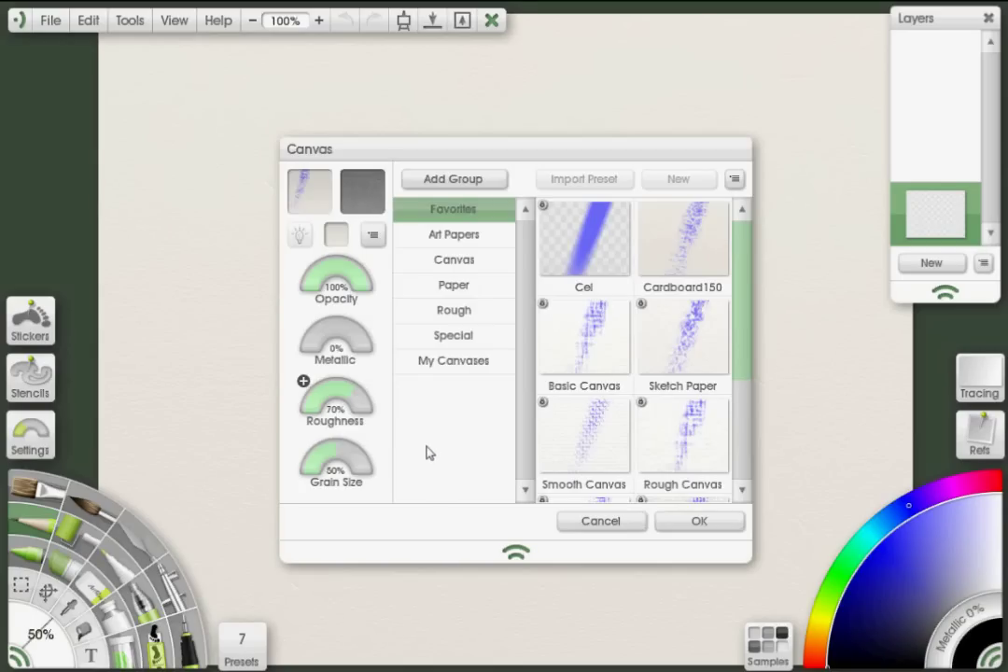
{"action": "left_click", "coordinate": [341, 273]}
{"action": "left_click_drag", "start_coordinate": [341, 274], "coordinate": [307, 282]}
- Keep the transparent canvas and set the painting size to width 600, height 400 px
{"action": "left_click", "coordinate": [679, 524]}
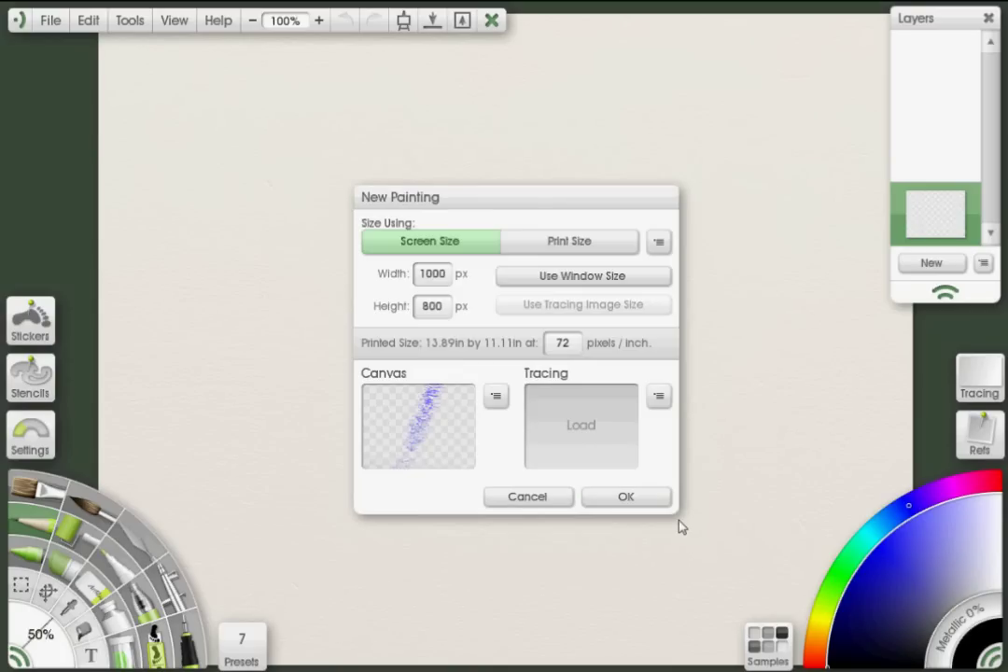
{"action": "double_click", "coordinate": [435, 275]}
{"action": "type", "text": "600"}
{"action": "key", "text": "Tab"}
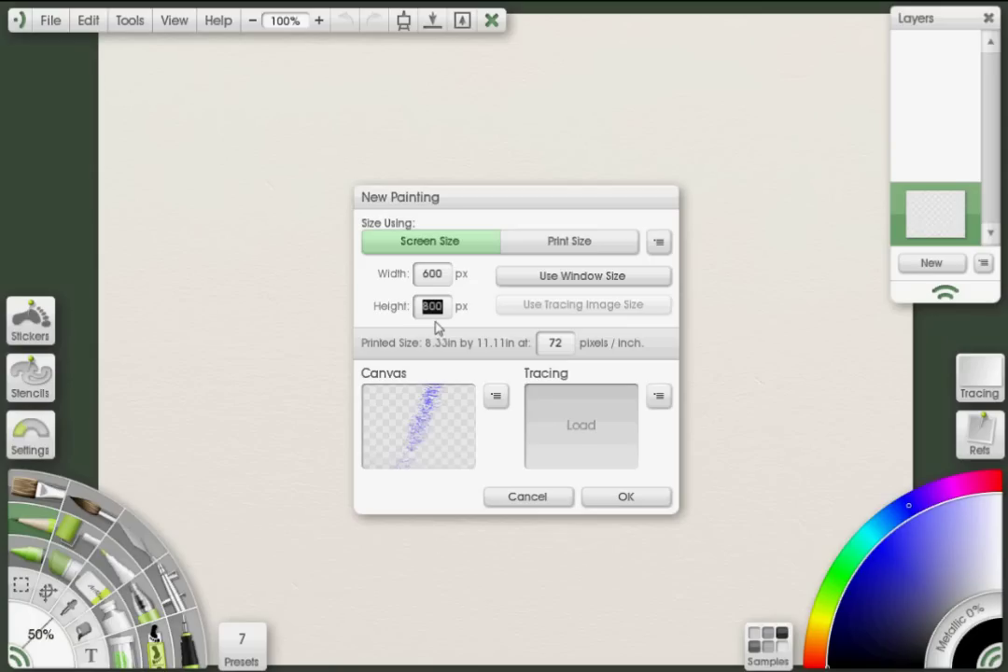
{"action": "type", "text": "400"}
{"action": "key", "text": "Tab"}
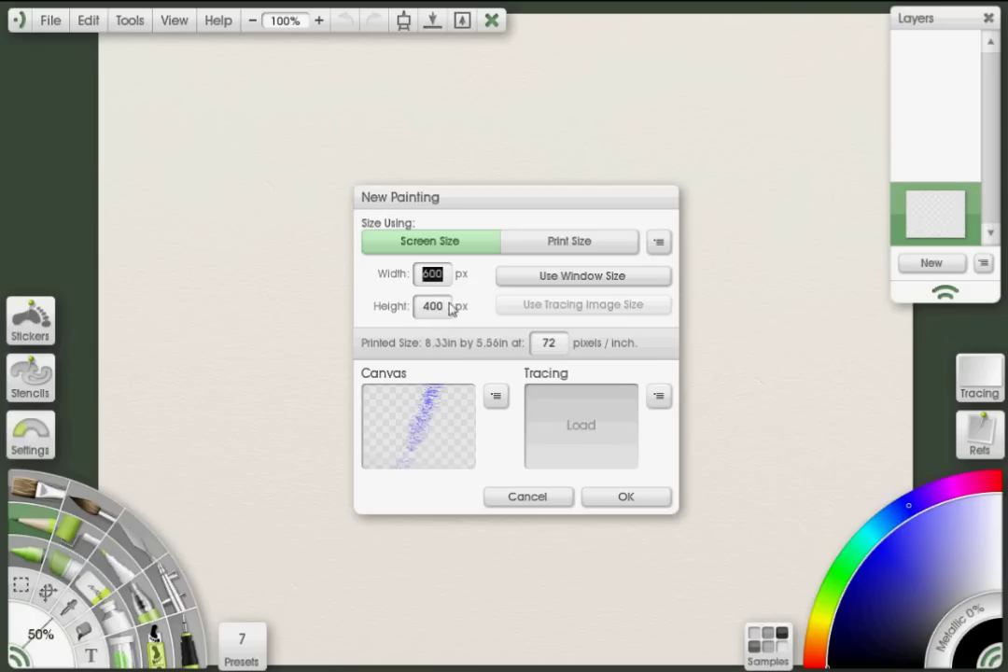
- Create the 600×400 painting and place a default ruler along the canvas bottom
{"action": "left_click", "coordinate": [625, 498]}
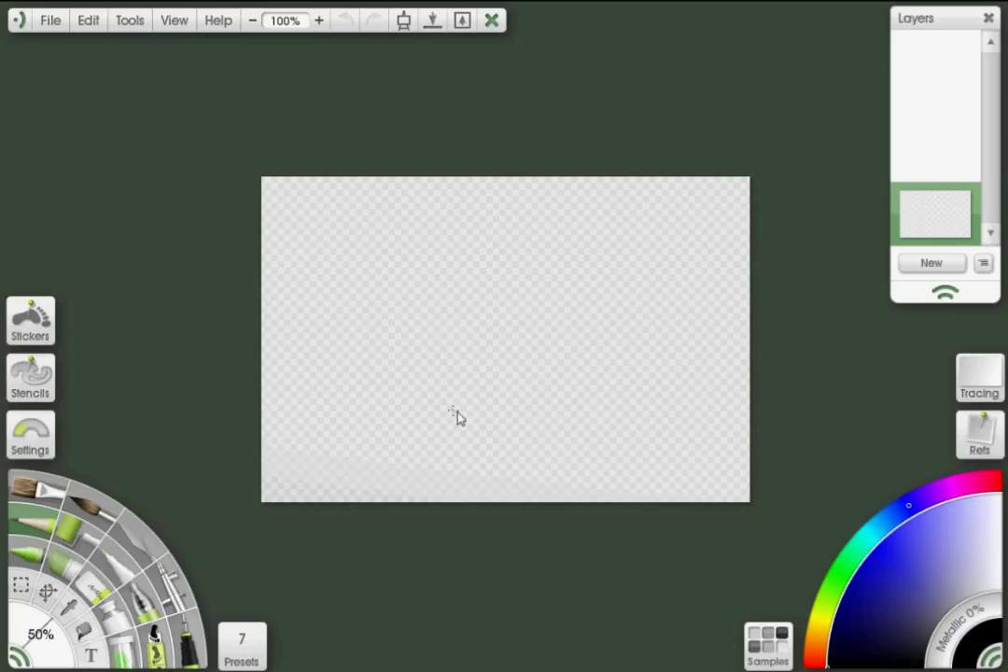
{"action": "scroll", "coordinate": [458, 417], "scroll_direction": "up", "scroll_amount": 1}
{"action": "scroll", "coordinate": [499, 420], "scroll_direction": "down", "scroll_amount": 1}
{"action": "left_click", "coordinate": [140, 29]}
{"action": "mouse_move", "coordinate": [192, 130]}
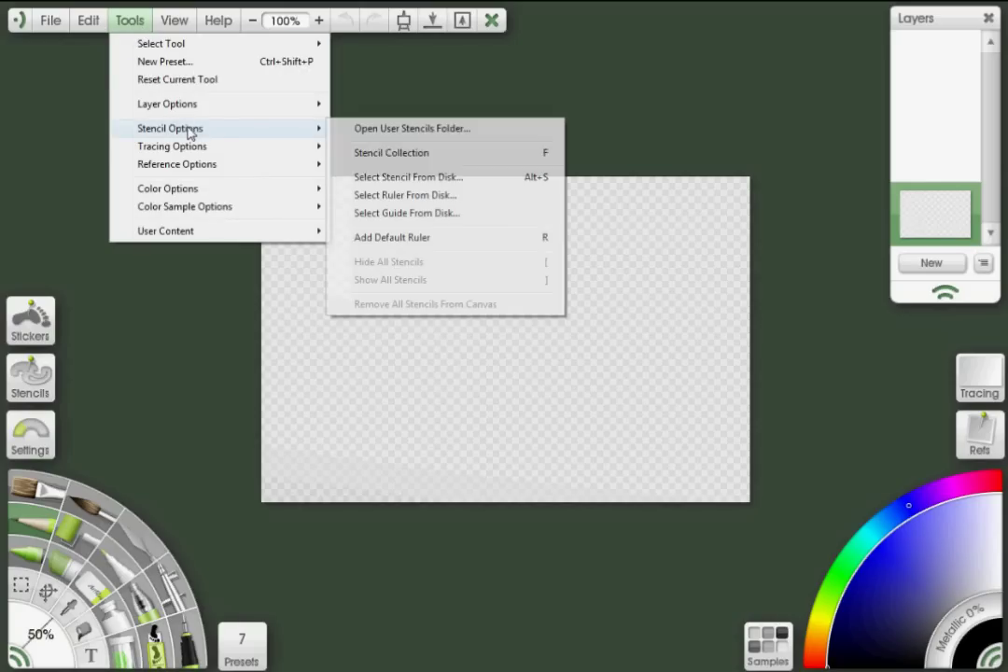
{"action": "left_click", "coordinate": [432, 239]}
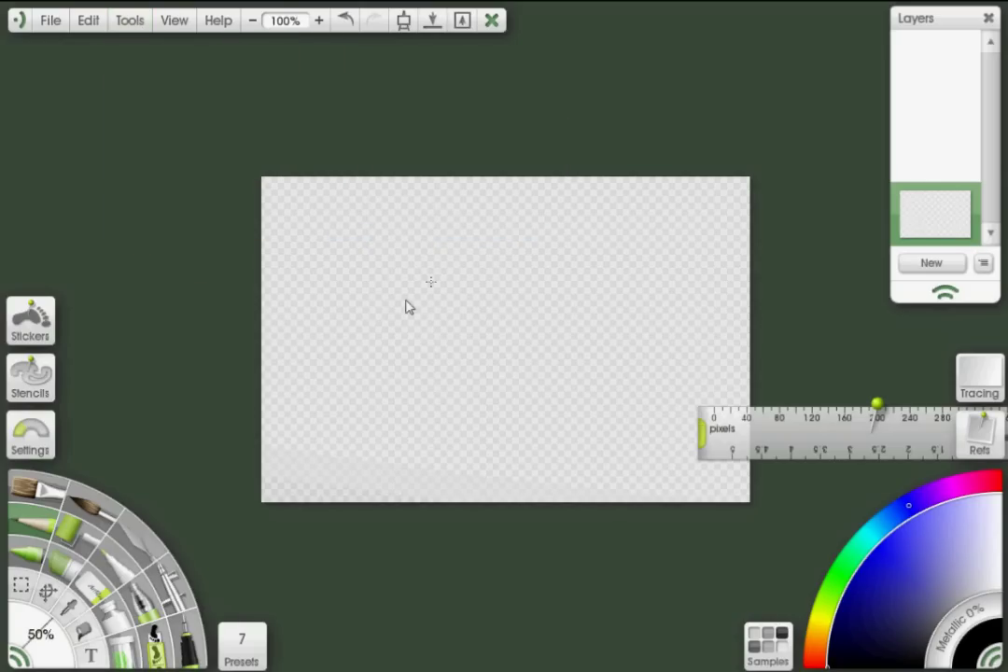
{"action": "left_click_drag", "start_coordinate": [792, 434], "coordinate": [365, 461]}
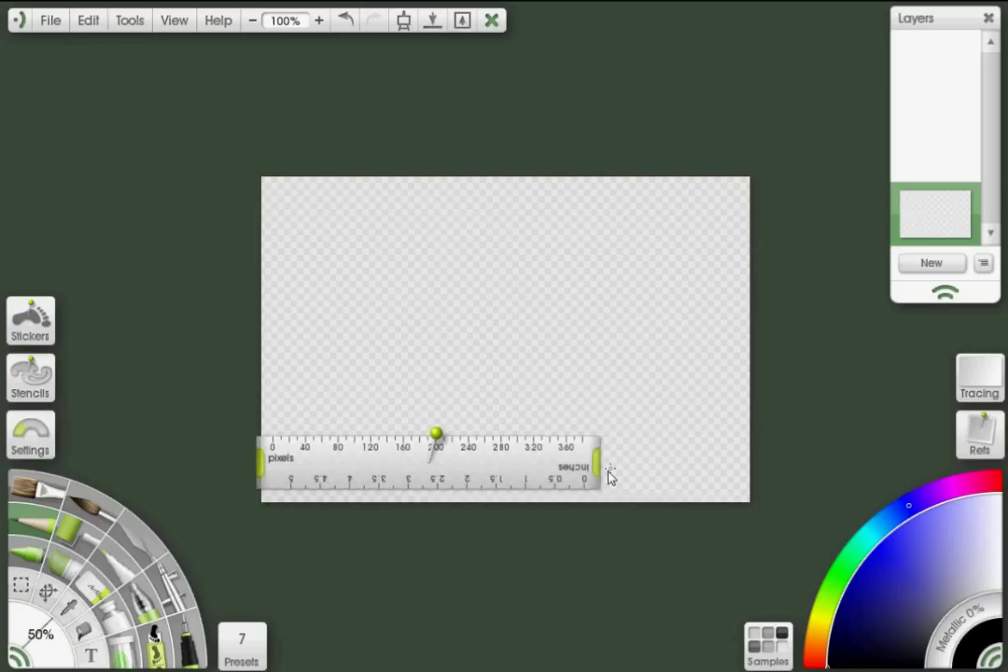
{"action": "left_click_drag", "start_coordinate": [601, 470], "coordinate": [799, 464]}
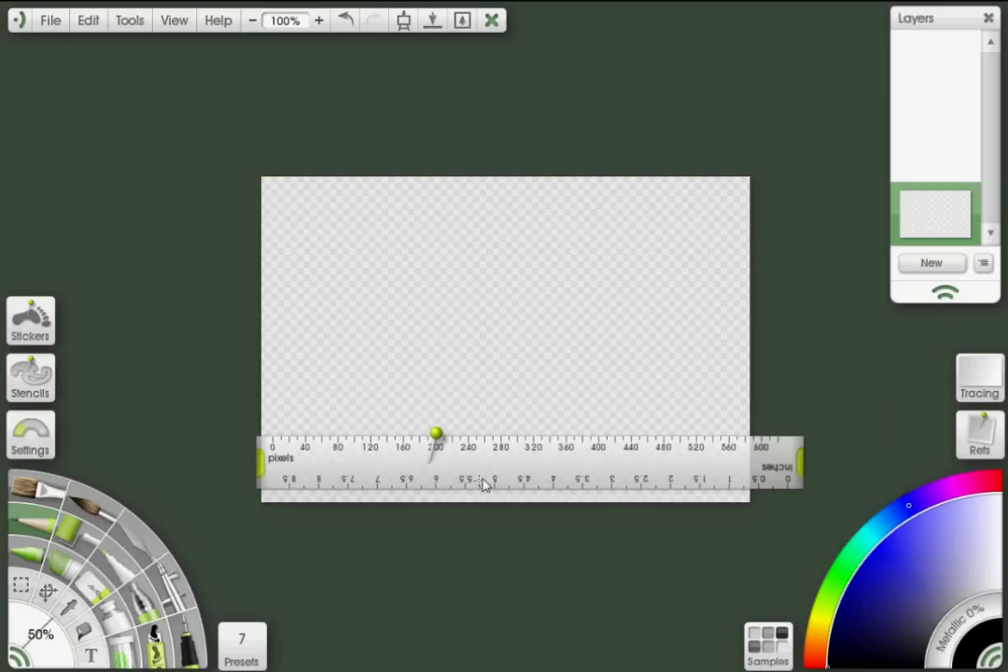
{"action": "left_click_drag", "start_coordinate": [504, 468], "coordinate": [498, 519]}
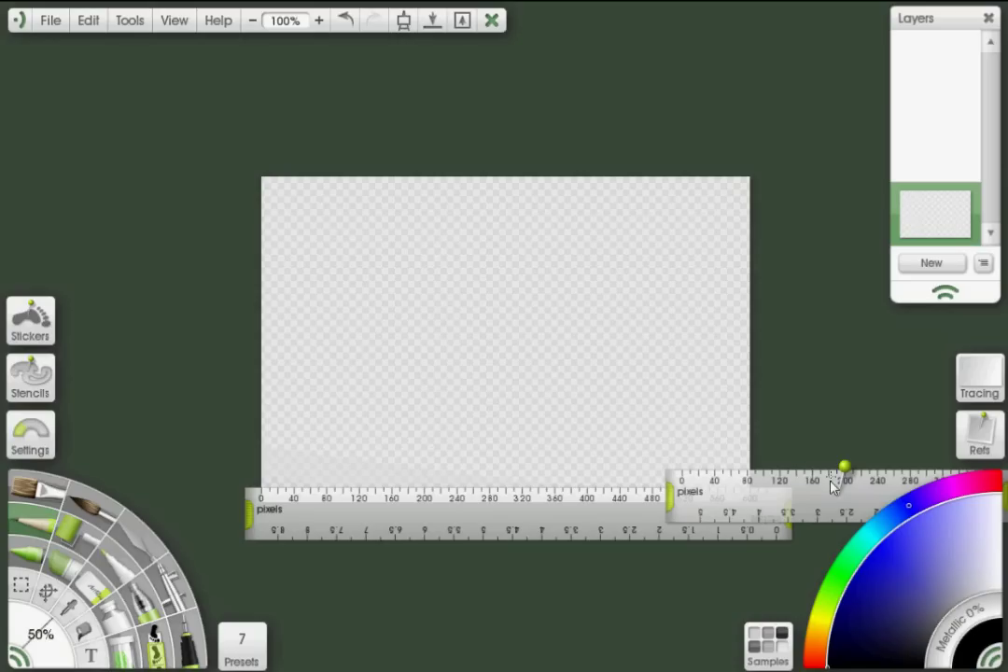
- Stand a second ruler upright and rule the two vertical dividers along it
{"action": "left_click_drag", "start_coordinate": [827, 499], "coordinate": [324, 312]}
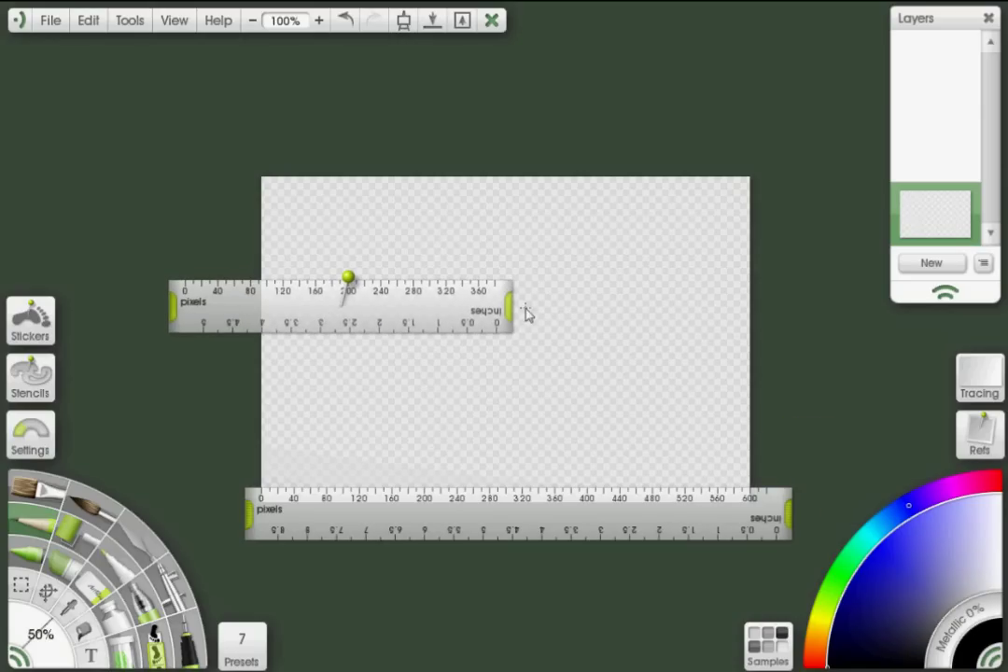
{"action": "left_click_drag", "start_coordinate": [512, 311], "coordinate": [349, 131]}
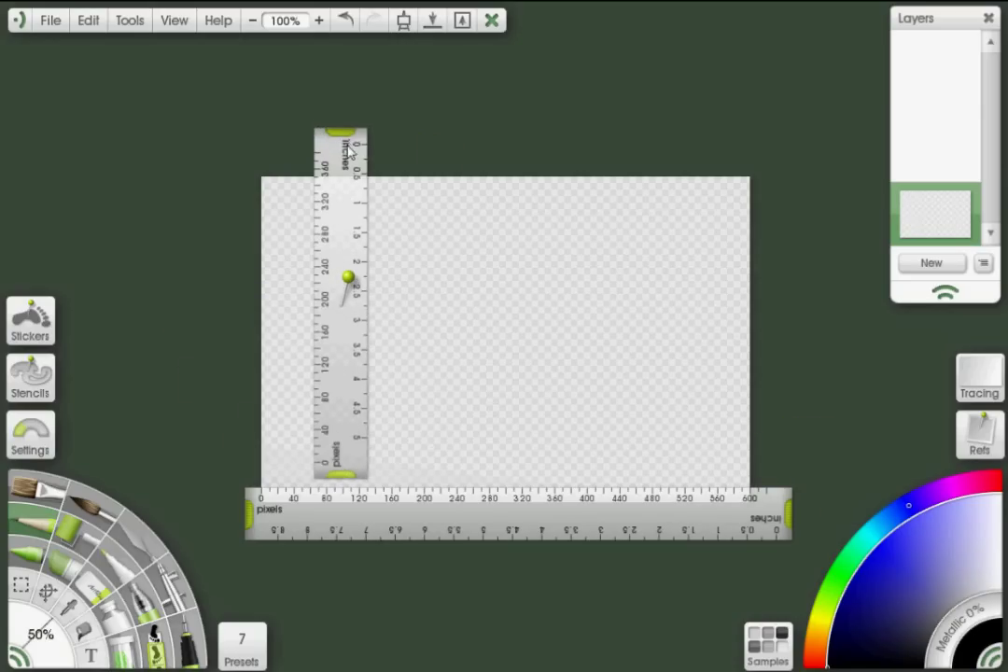
{"action": "left_click_drag", "start_coordinate": [346, 383], "coordinate": [459, 429]}
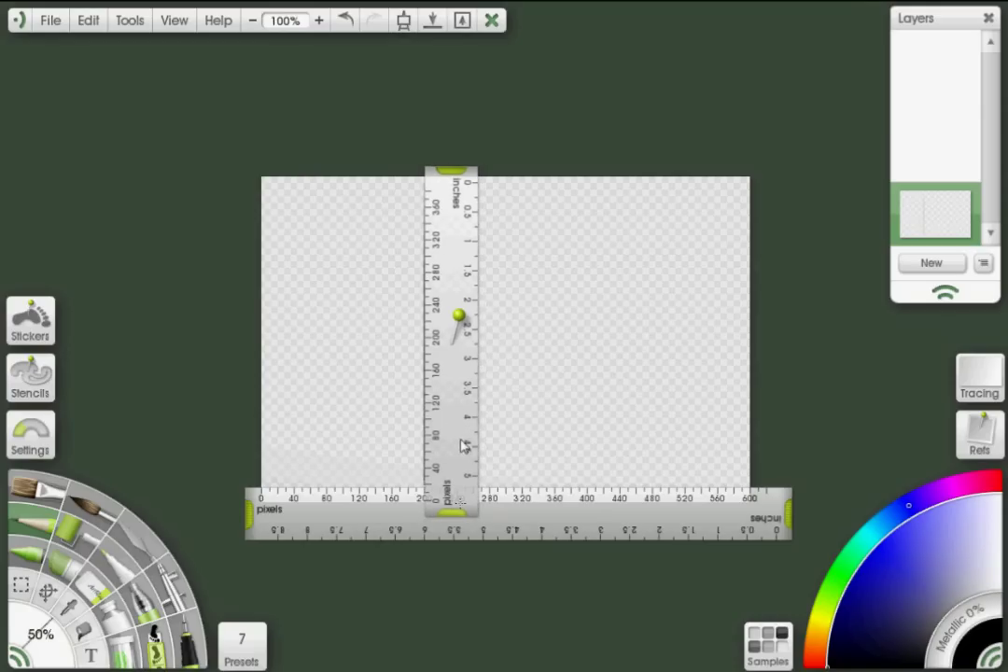
{"action": "mouse_move", "coordinate": [462, 450]}
{"action": "left_mouse_down"}
{"action": "mouse_move", "coordinate": [636, 461]}
{"action": "mouse_move", "coordinate": [608, 462]}
{"action": "mouse_move", "coordinate": [606, 504]}
{"action": "left_mouse_up"}
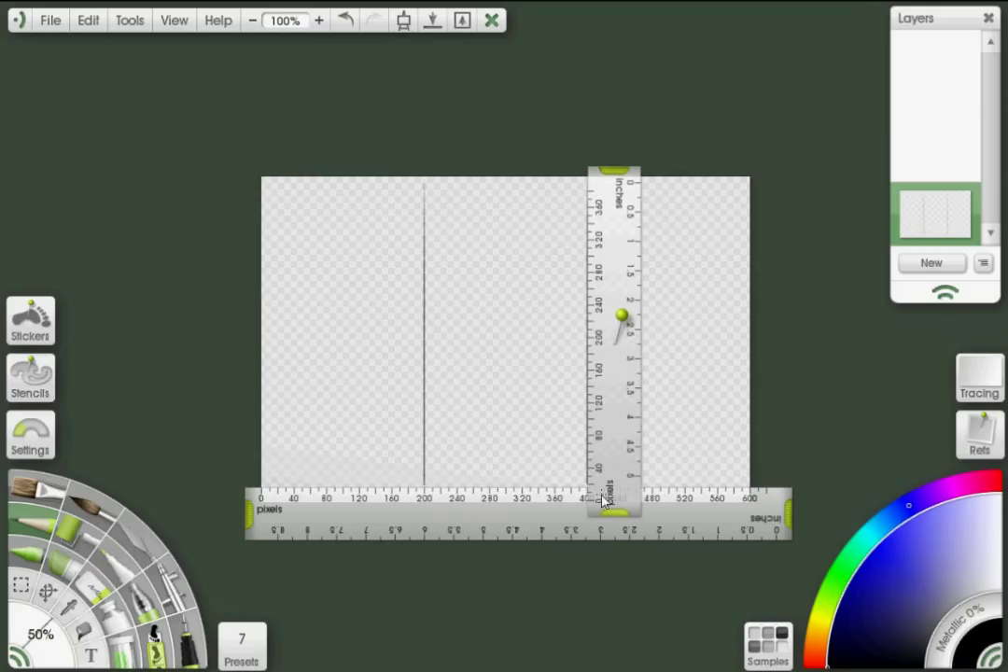
{"action": "mouse_move", "coordinate": [623, 394]}
{"action": "left_mouse_down"}
{"action": "mouse_move", "coordinate": [794, 393]}
{"action": "mouse_move", "coordinate": [793, 380]}
{"action": "left_mouse_up"}
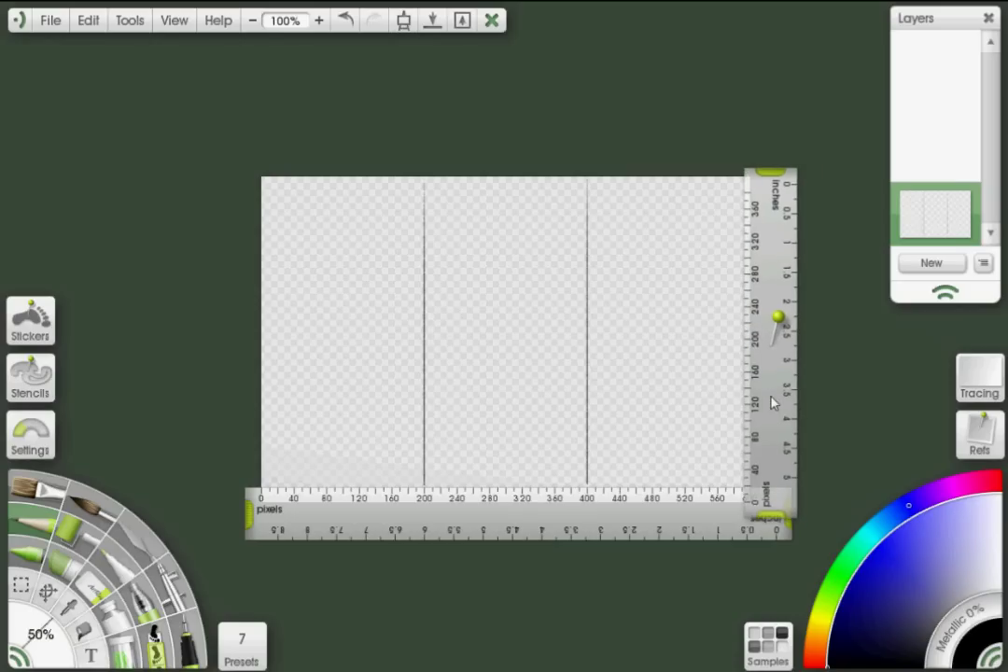
- Rule the horizontal divider at mid-height, then hide the rulers
{"action": "left_click_drag", "start_coordinate": [578, 537], "coordinate": [578, 394]}
{"action": "left_click_drag", "start_coordinate": [789, 394], "coordinate": [823, 394]}
{"action": "left_click_drag", "start_coordinate": [621, 369], "coordinate": [621, 149]}
{"action": "key", "text": "ctrl+h"}
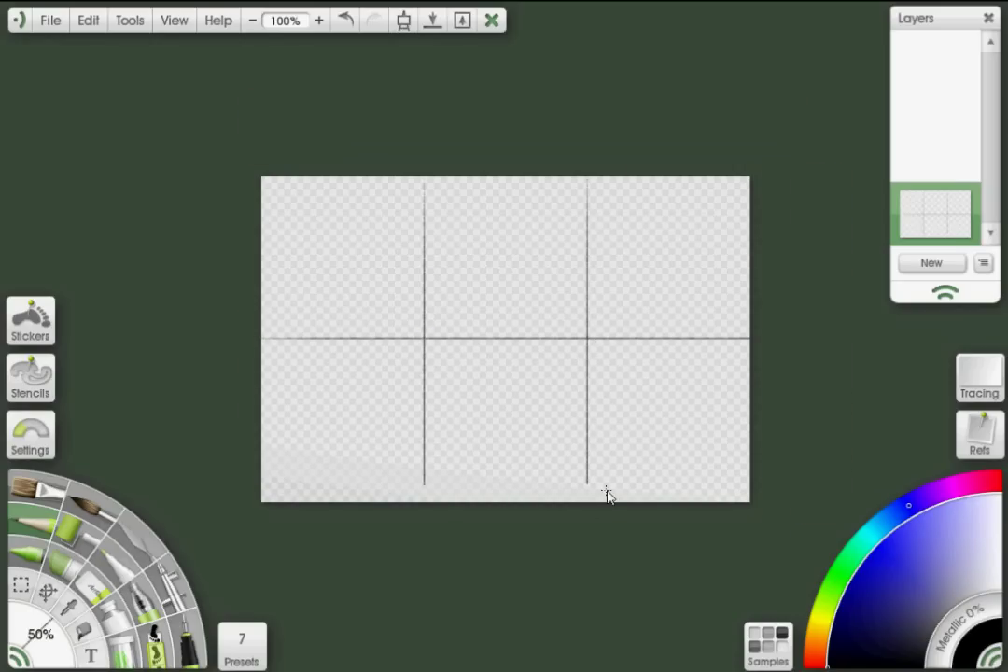
- Add an empty layer and set the paint colour in Precise Color Picker to Red 255, Green 0, Blue 0
{"action": "left_click", "coordinate": [906, 265]}
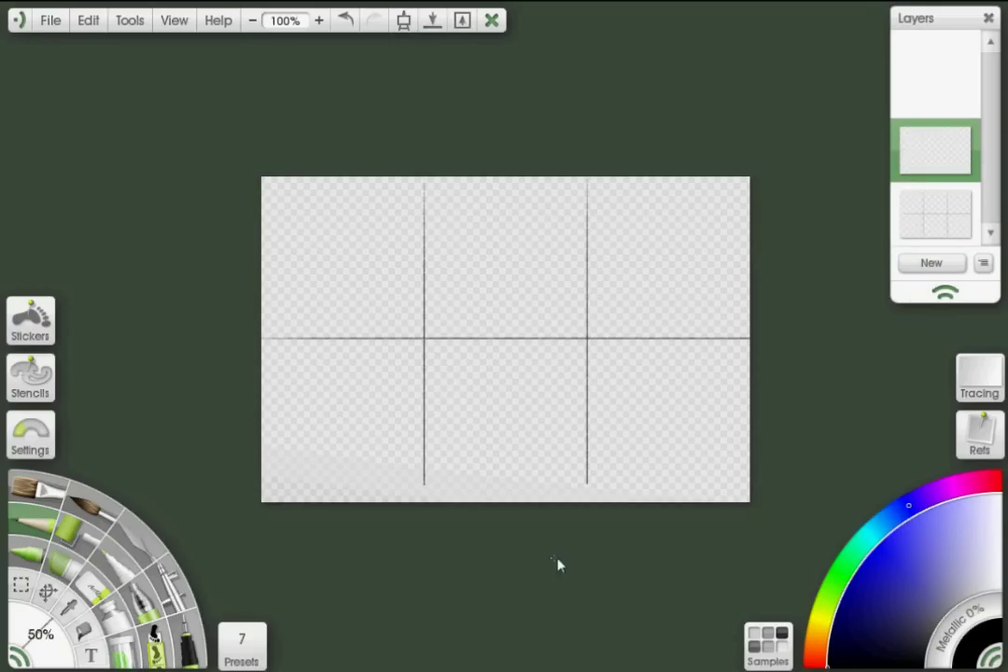
{"action": "left_click", "coordinate": [980, 651]}
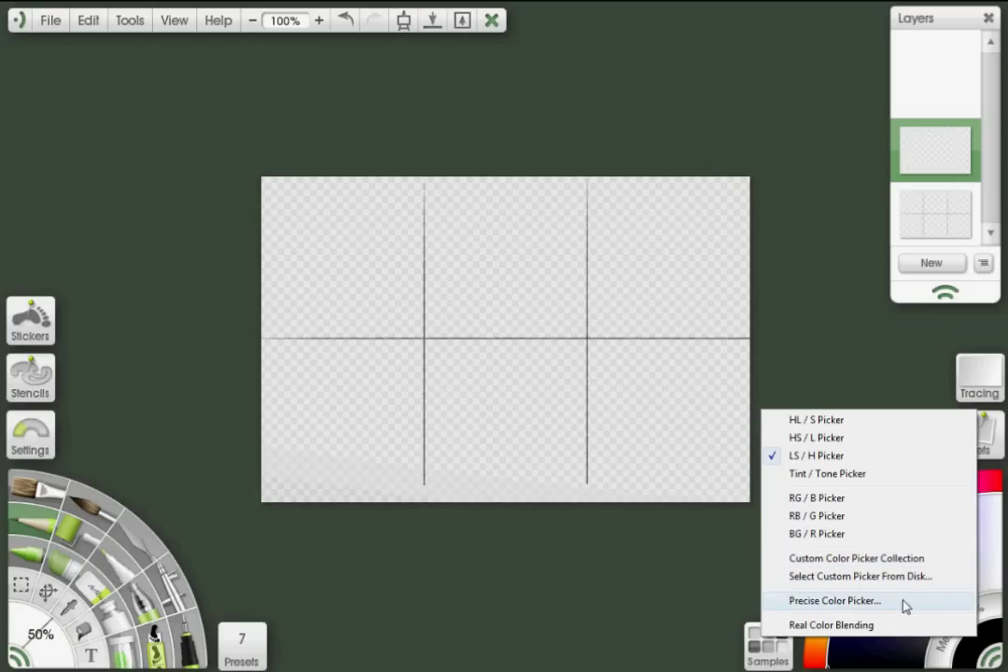
{"action": "right_click", "coordinate": [975, 658]}
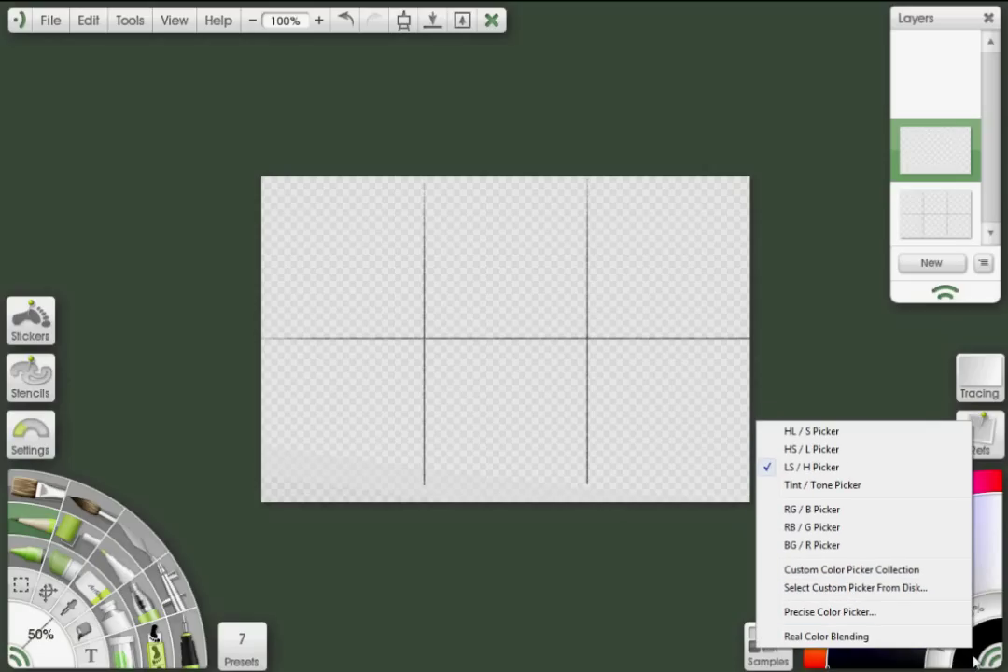
{"action": "left_click", "coordinate": [879, 616]}
{"action": "left_click_drag", "start_coordinate": [826, 415], "coordinate": [535, 312]}
{"action": "left_click", "coordinate": [656, 462]}
{"action": "left_click_drag", "start_coordinate": [656, 462], "coordinate": [642, 489]}
{"action": "left_click_drag", "start_coordinate": [747, 513], "coordinate": [553, 538]}
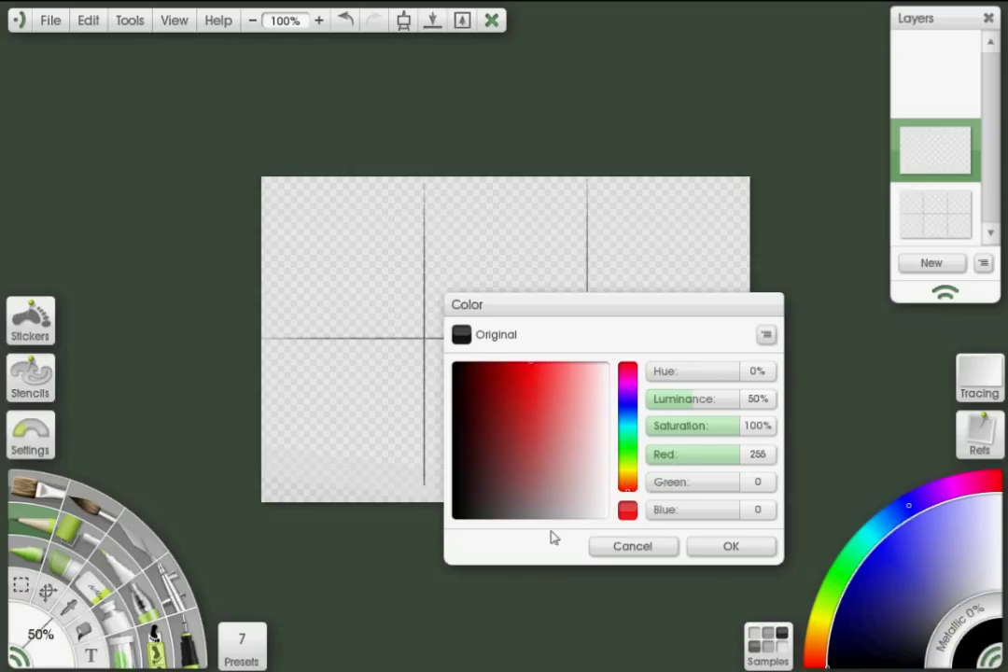
{"action": "left_click", "coordinate": [729, 550]}
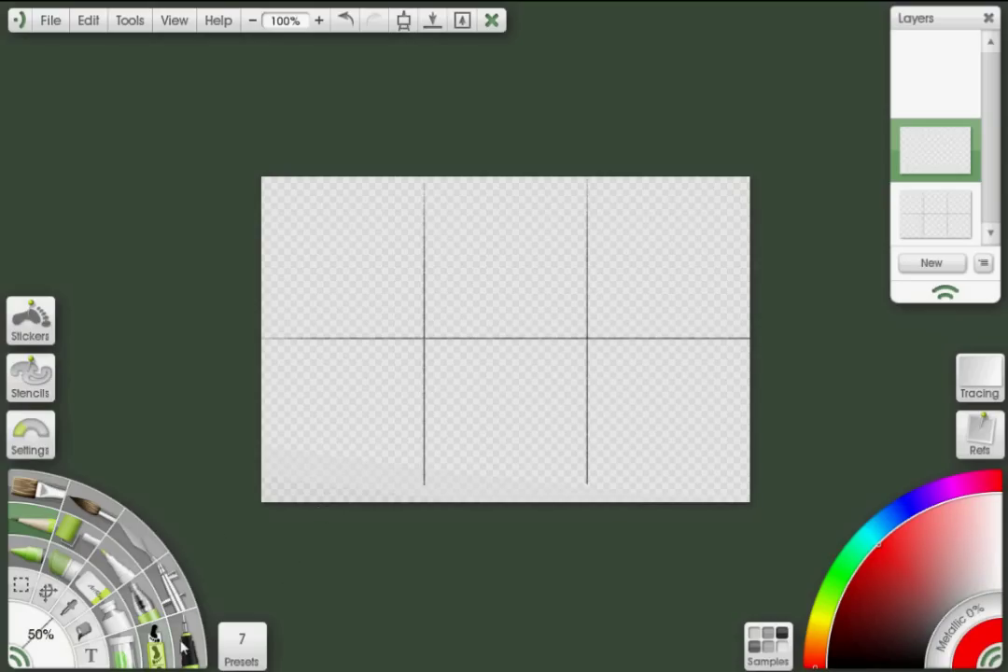
- Add a text layer reading ABC on one line and 123 below
{"action": "left_click", "coordinate": [91, 656]}
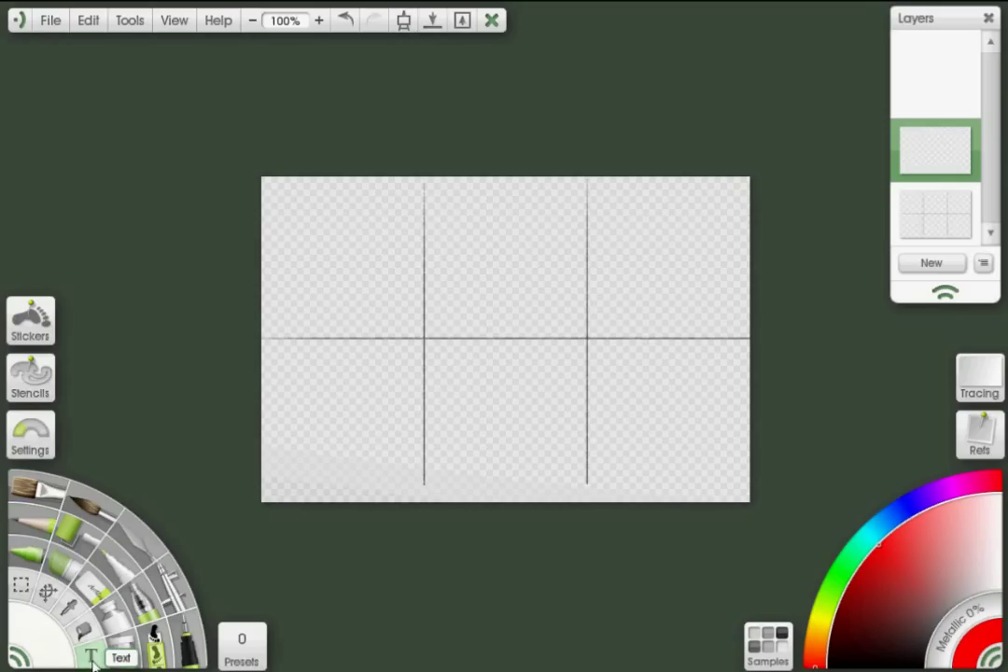
{"action": "left_click", "coordinate": [341, 266]}
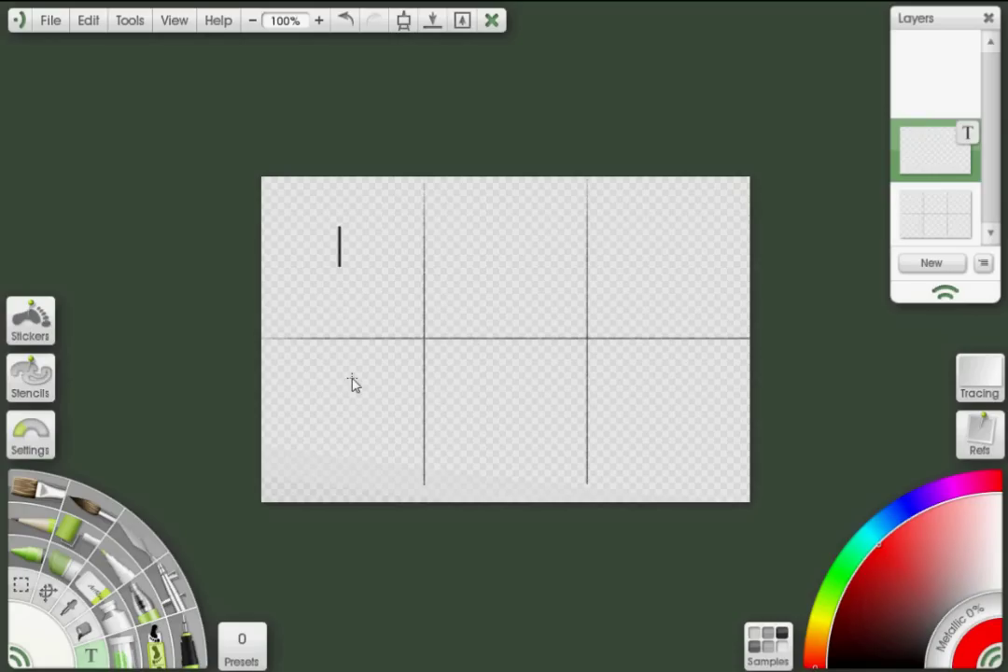
{"action": "type", "text": "AB"}
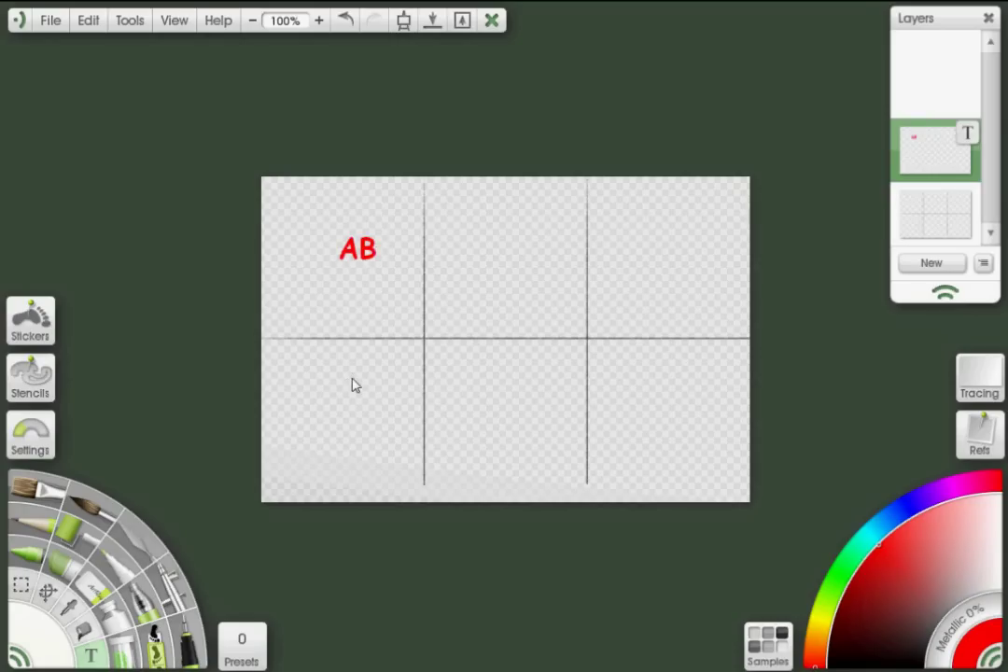
{"action": "type", "text": "C"}
{"action": "key", "text": "Return"}
{"action": "type", "text": "12"}
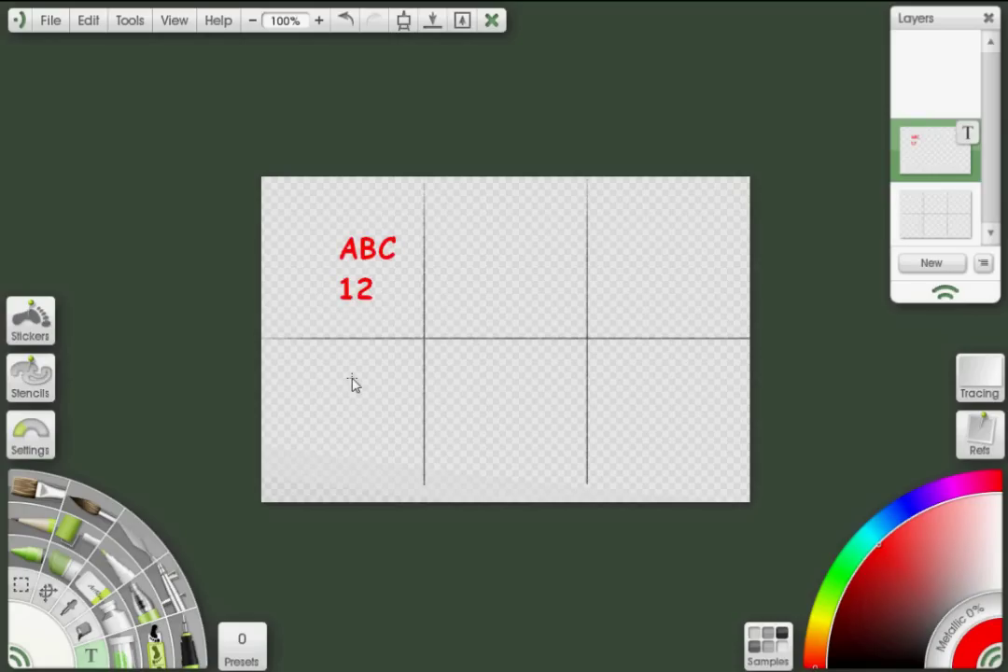
{"action": "type", "text": "3"}
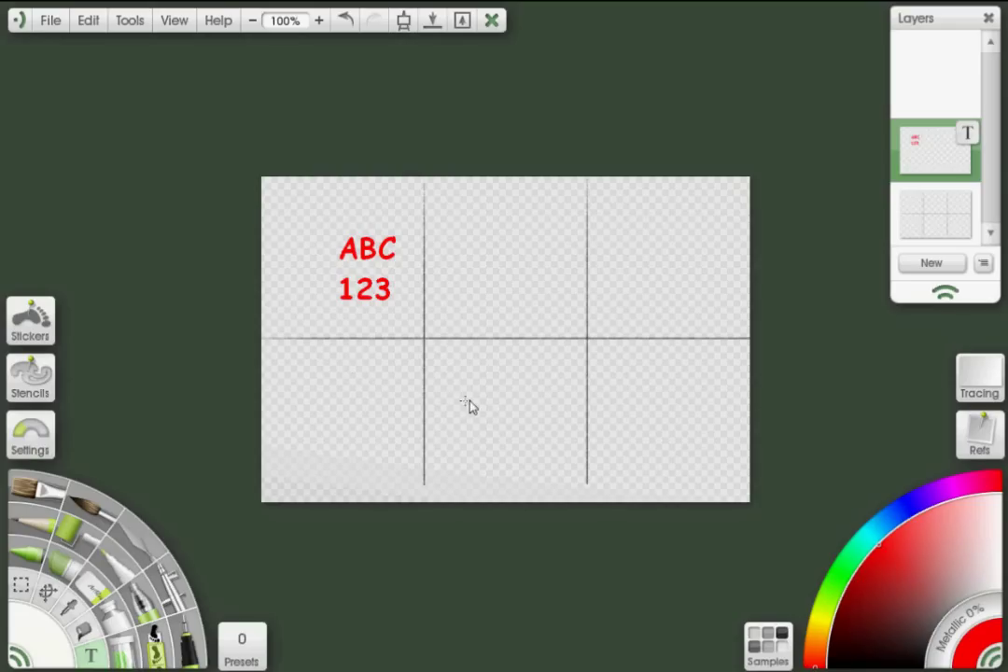
- Enlarge the text, move it over the grid, and flatten the text layer into paint
{"action": "left_click", "coordinate": [46, 598]}
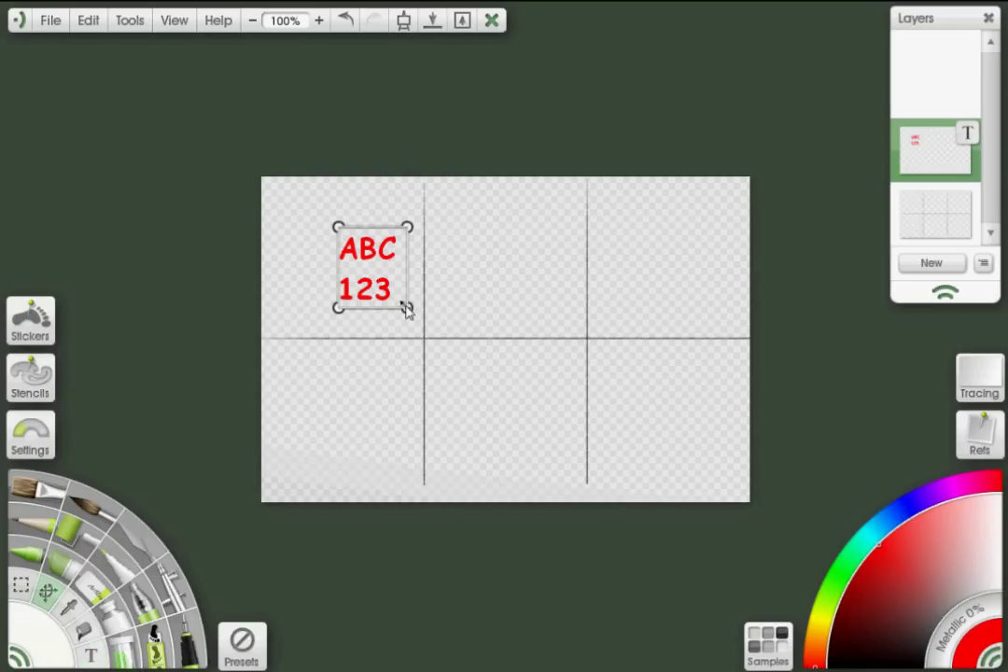
{"action": "left_click_drag", "start_coordinate": [408, 311], "coordinate": [520, 441]}
{"action": "left_click_drag", "start_coordinate": [367, 203], "coordinate": [446, 272]}
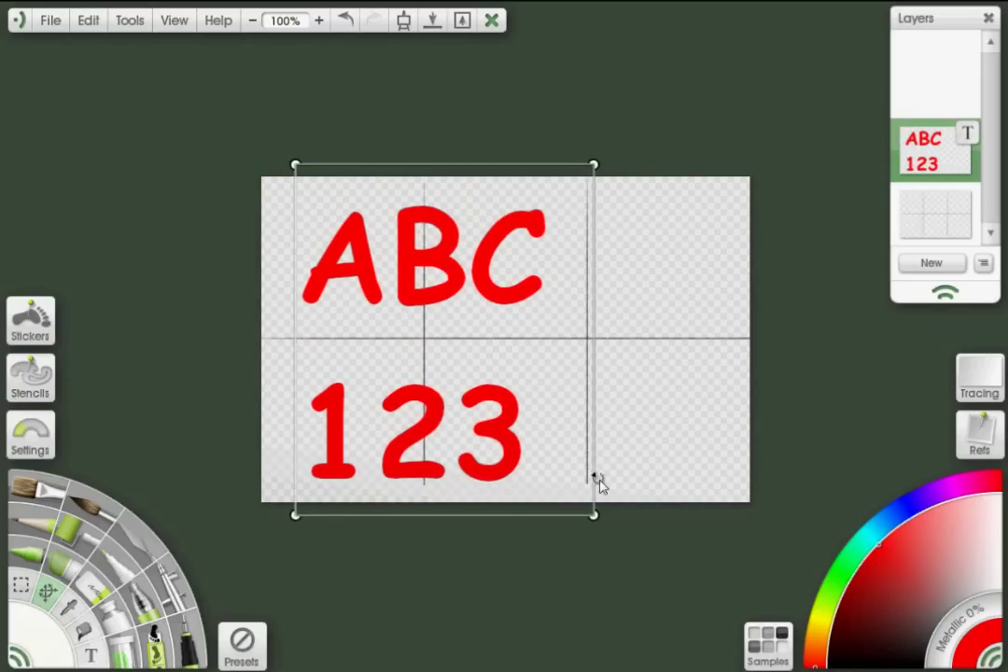
{"action": "left_click", "coordinate": [634, 464]}
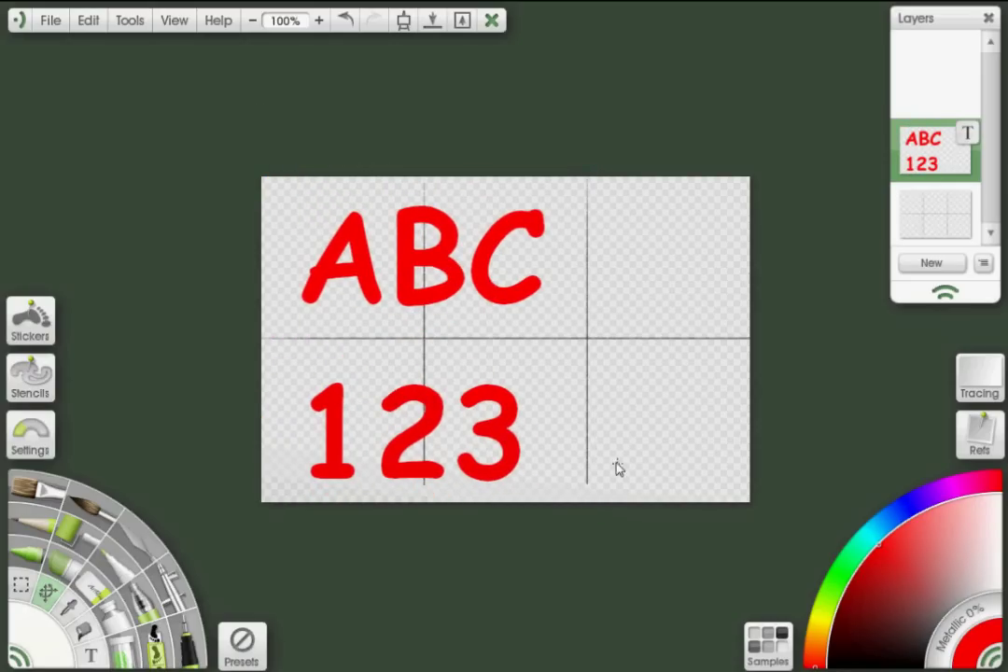
{"action": "left_click", "coordinate": [968, 136]}
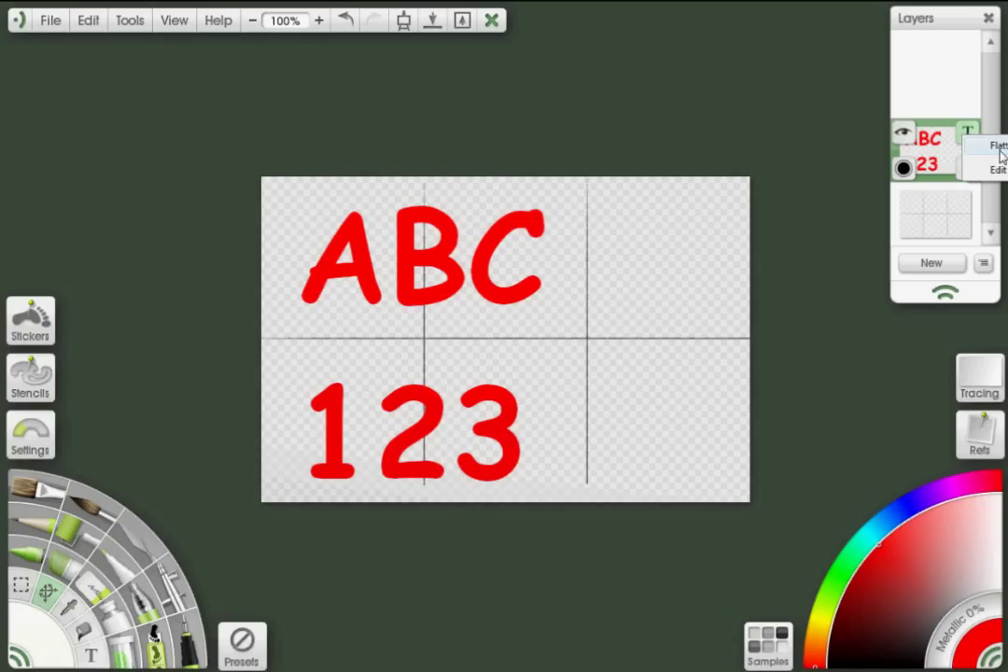
{"action": "left_click", "coordinate": [997, 146]}
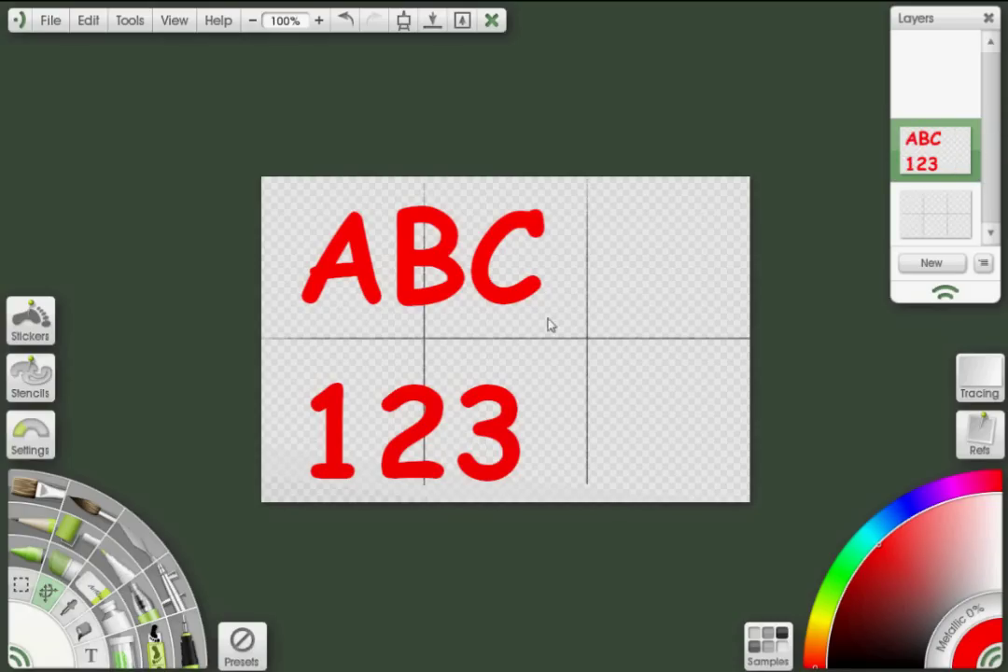
- Move C, B and A into the top-right, top-middle and top-left cells
{"action": "left_click", "coordinate": [22, 588]}
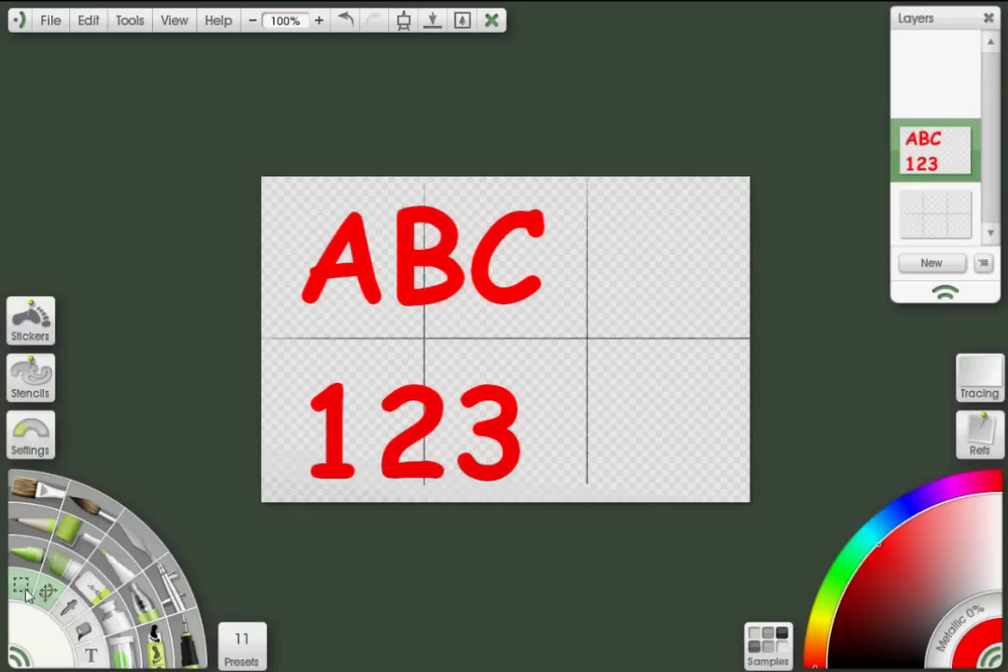
{"action": "left_click_drag", "start_coordinate": [578, 206], "coordinate": [468, 321]}
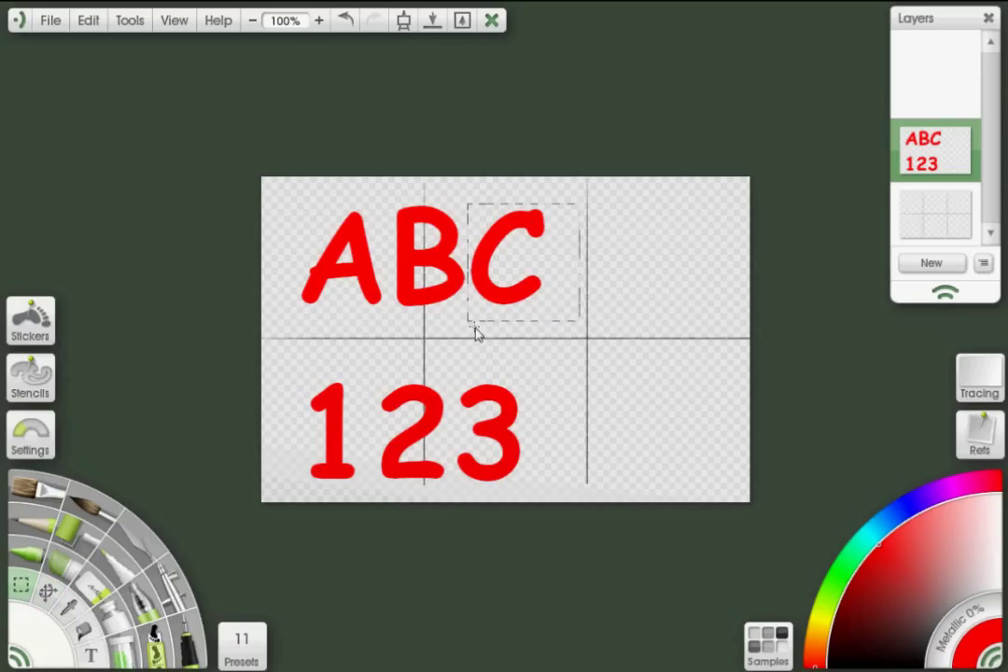
{"action": "left_click", "coordinate": [47, 587]}
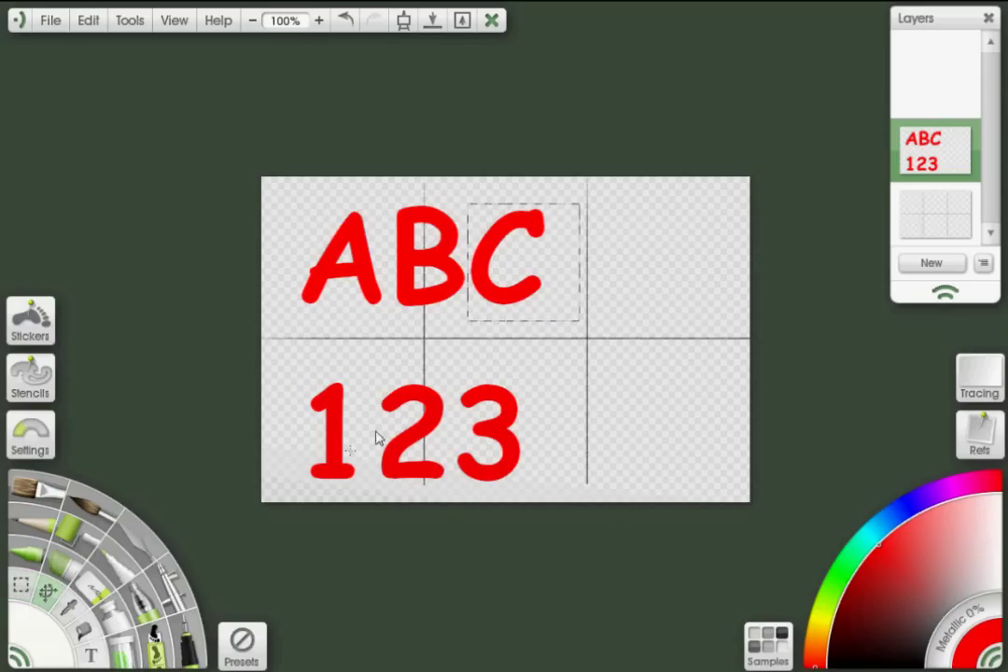
{"action": "left_click", "coordinate": [485, 273]}
{"action": "left_click_drag", "start_coordinate": [504, 282], "coordinate": [647, 271]}
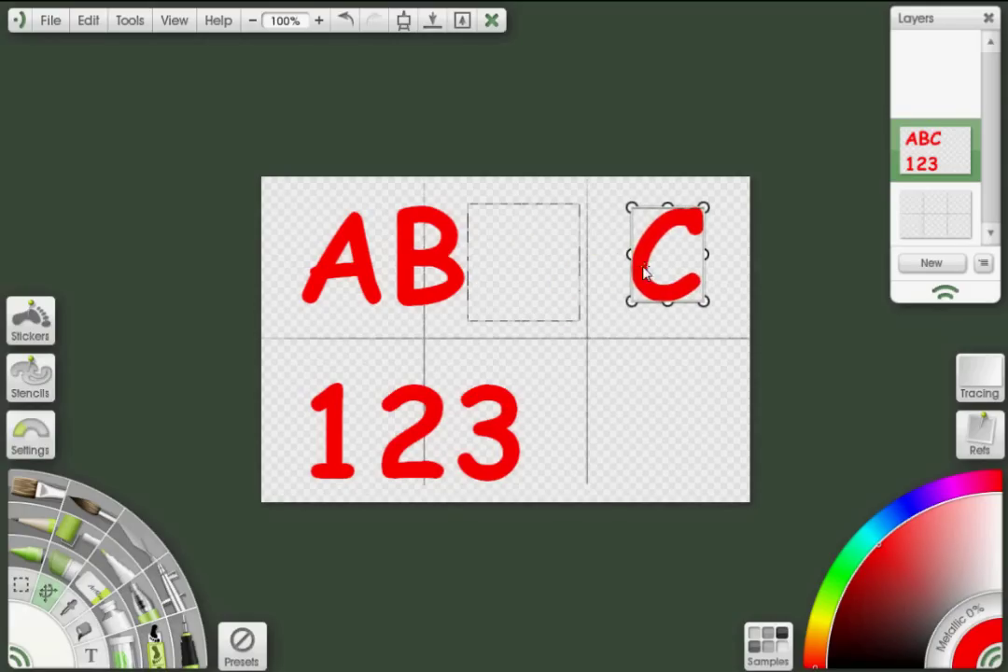
{"action": "left_click", "coordinate": [590, 322]}
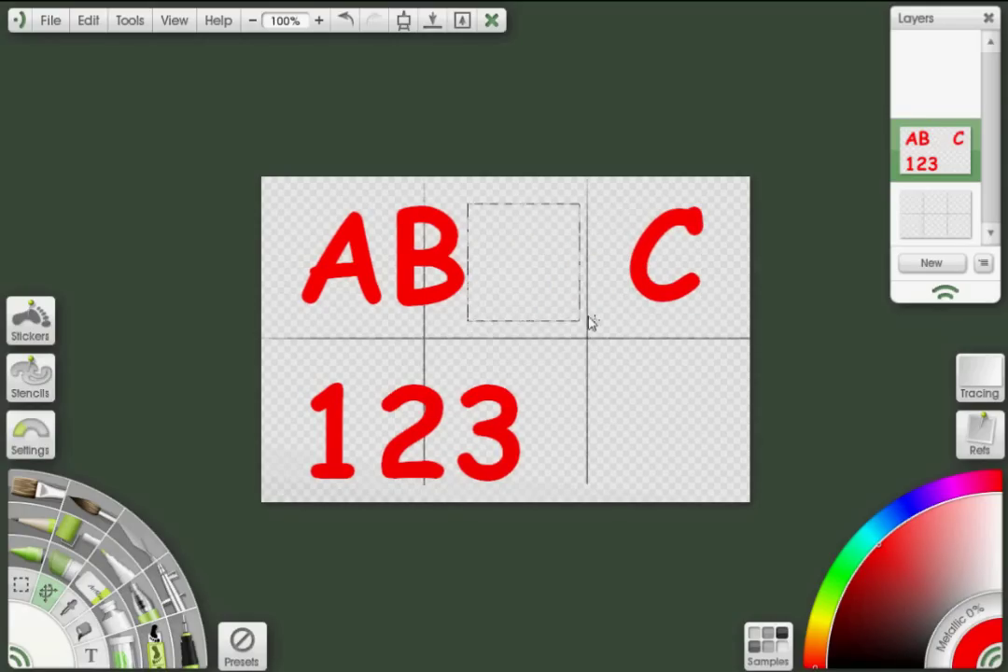
{"action": "left_click_drag", "start_coordinate": [522, 284], "coordinate": [680, 432]}
{"action": "left_click", "coordinate": [444, 286]}
{"action": "left_click", "coordinate": [407, 292]}
- Move 3, 2 and 1 into the bottom-right, bottom-middle and bottom-left cells
{"action": "left_click", "coordinate": [501, 437]}
{"action": "left_click", "coordinate": [514, 439]}
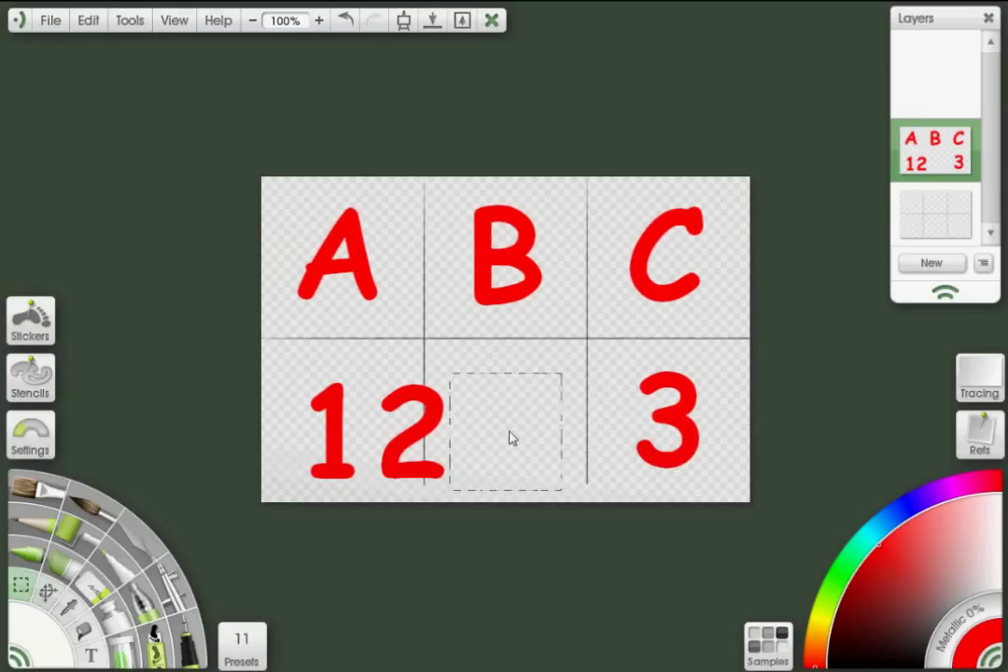
{"action": "left_click_drag", "start_coordinate": [514, 438], "coordinate": [430, 439]}
{"action": "left_click", "coordinate": [402, 443]}
{"action": "left_click_drag", "start_coordinate": [401, 443], "coordinate": [351, 444]}
{"action": "left_click", "coordinate": [351, 444]}
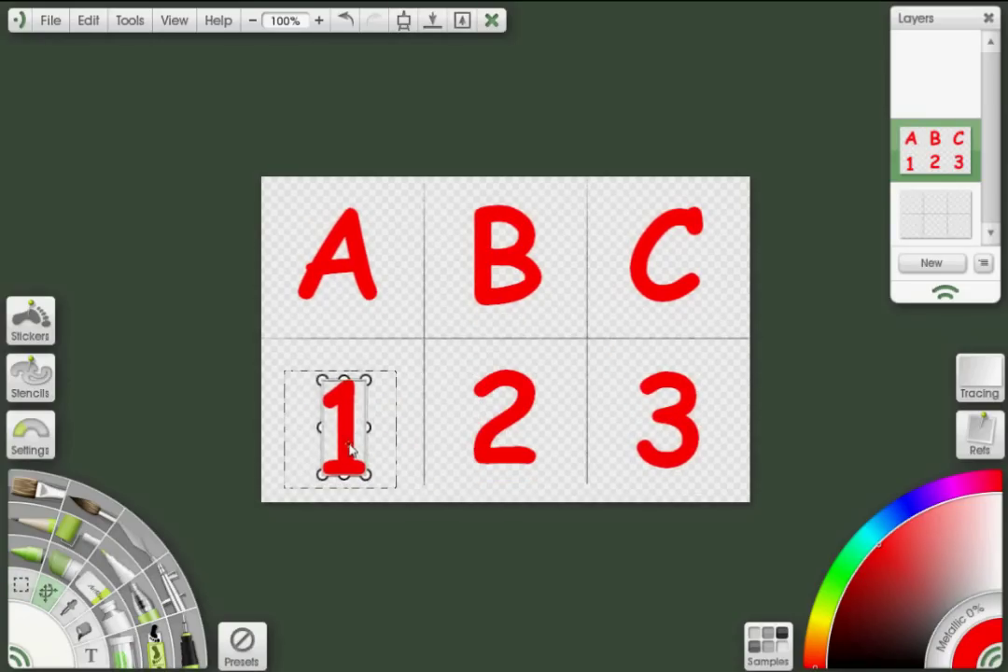
{"action": "left_click", "coordinate": [445, 429]}
{"action": "left_click", "coordinate": [438, 439]}
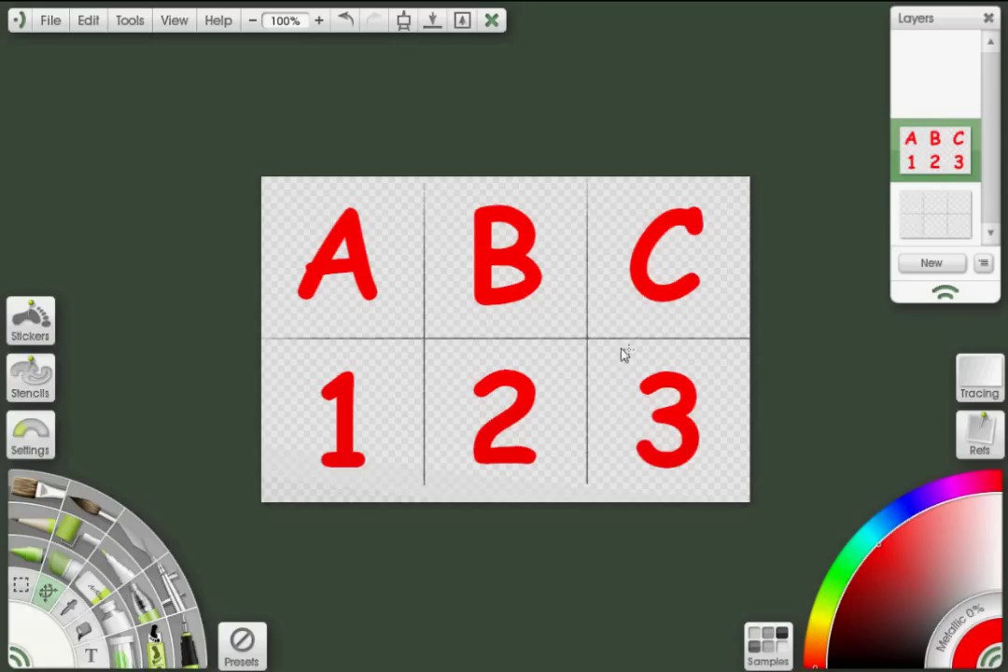
- Turn off the grid layer's visibility in the Layers panel
{"action": "mouse_move", "coordinate": [907, 214]}
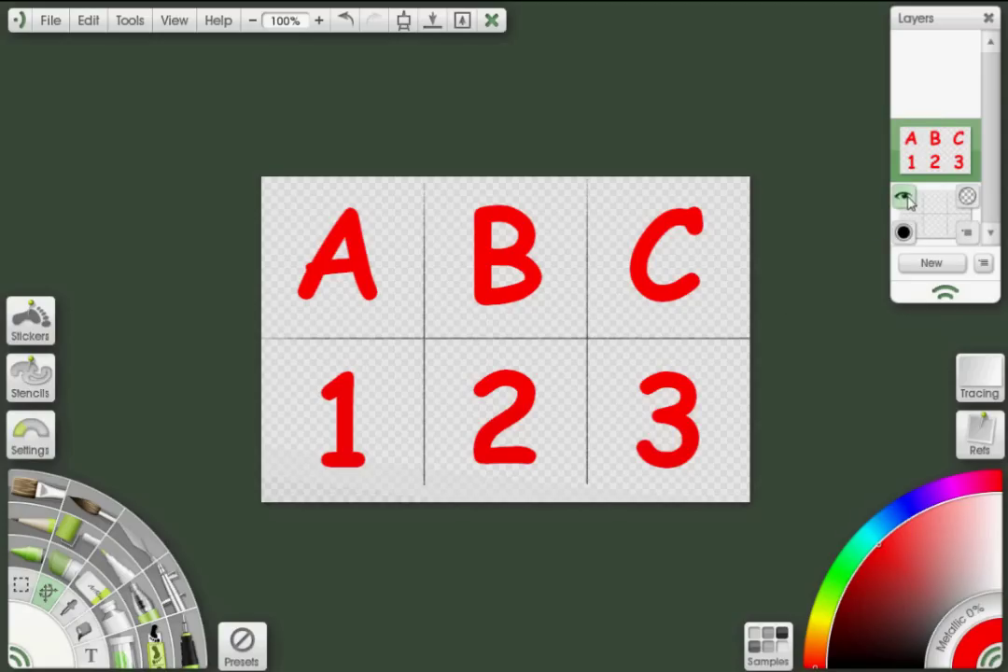
{"action": "mouse_move", "coordinate": [943, 161]}
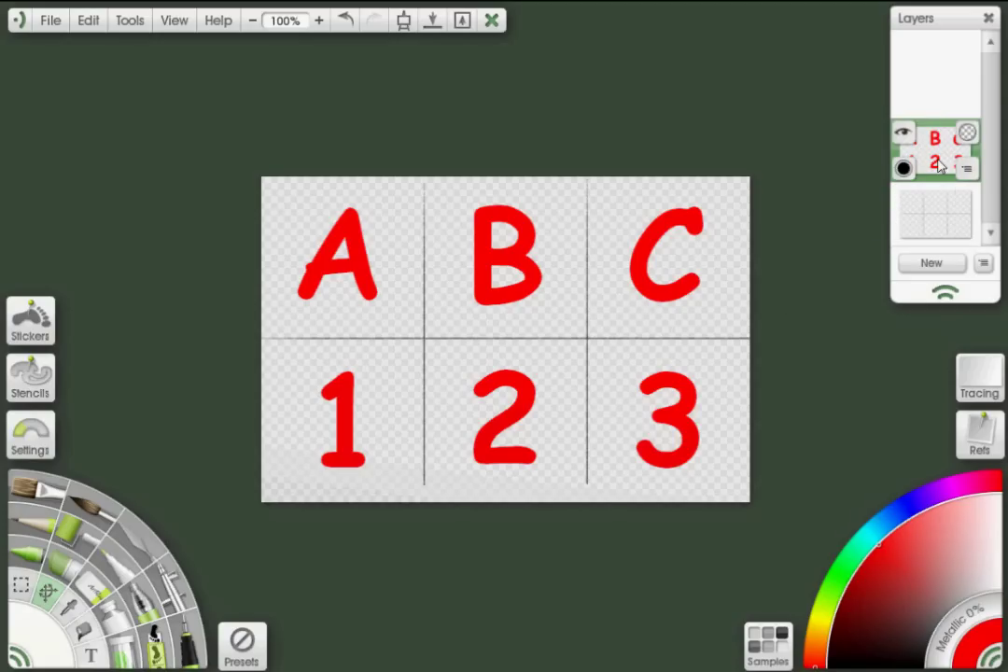
{"action": "left_click", "coordinate": [905, 199]}
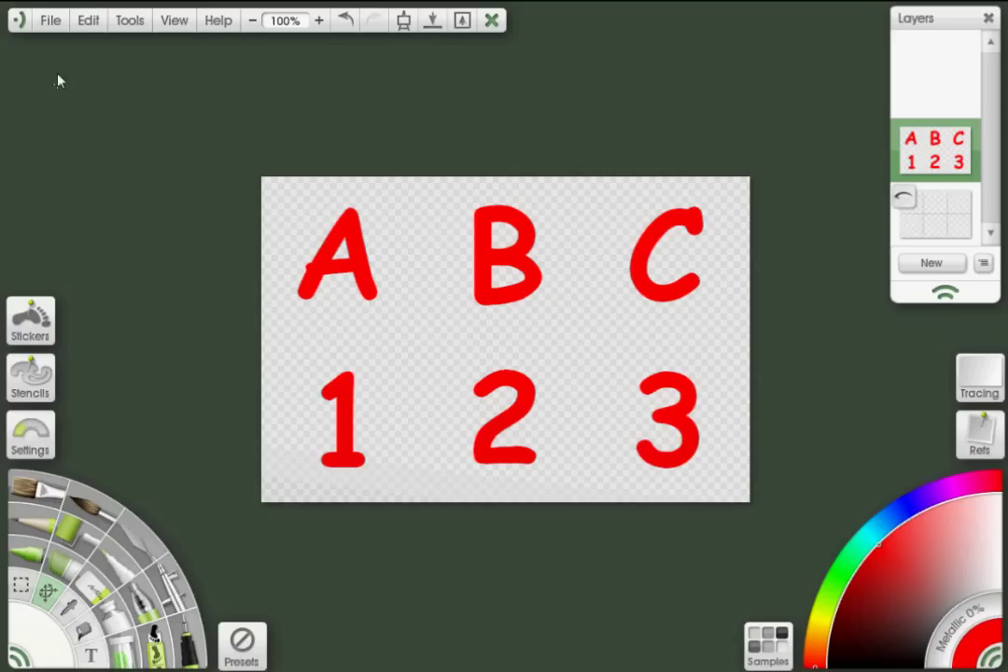
- Export the painting as a PNG named Untitled into the tut folder
{"action": "left_click", "coordinate": [49, 22]}
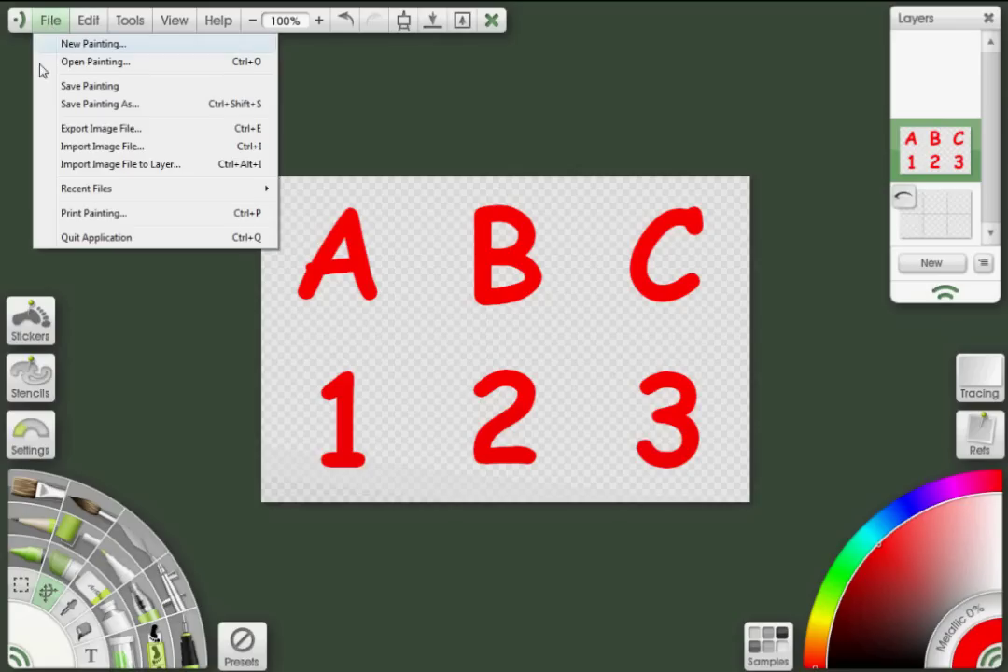
{"action": "left_click", "coordinate": [151, 138]}
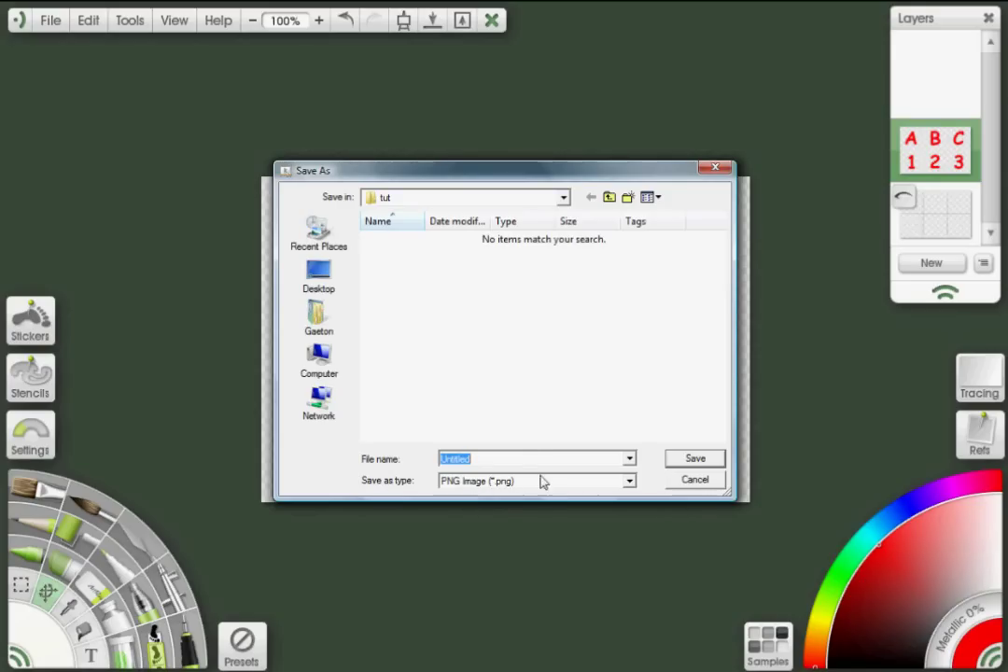
{"action": "left_click", "coordinate": [686, 462]}
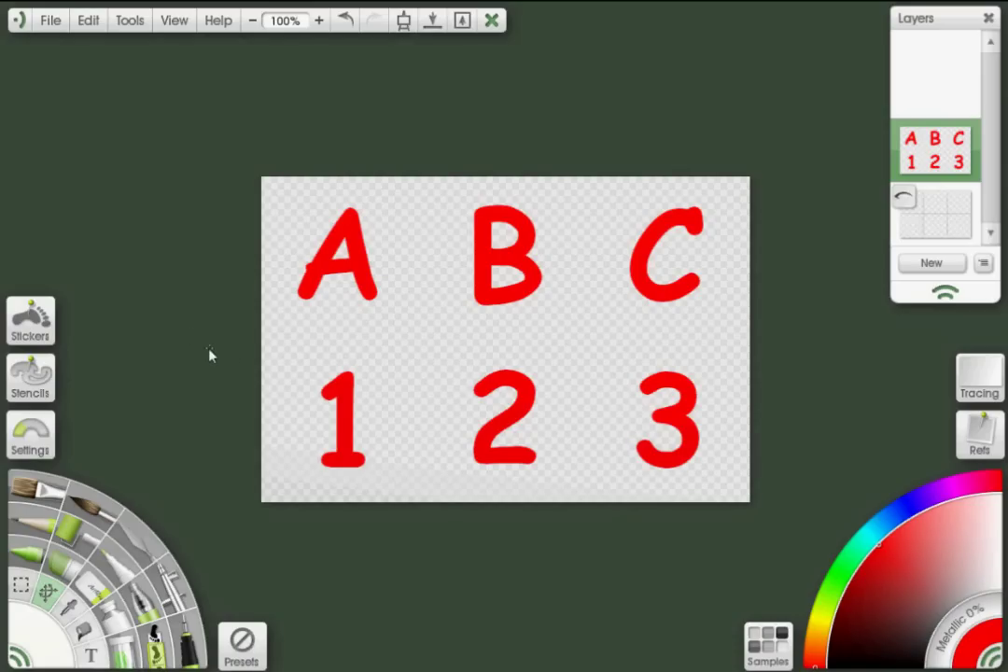
{"action": "left_click", "coordinate": [33, 327]}
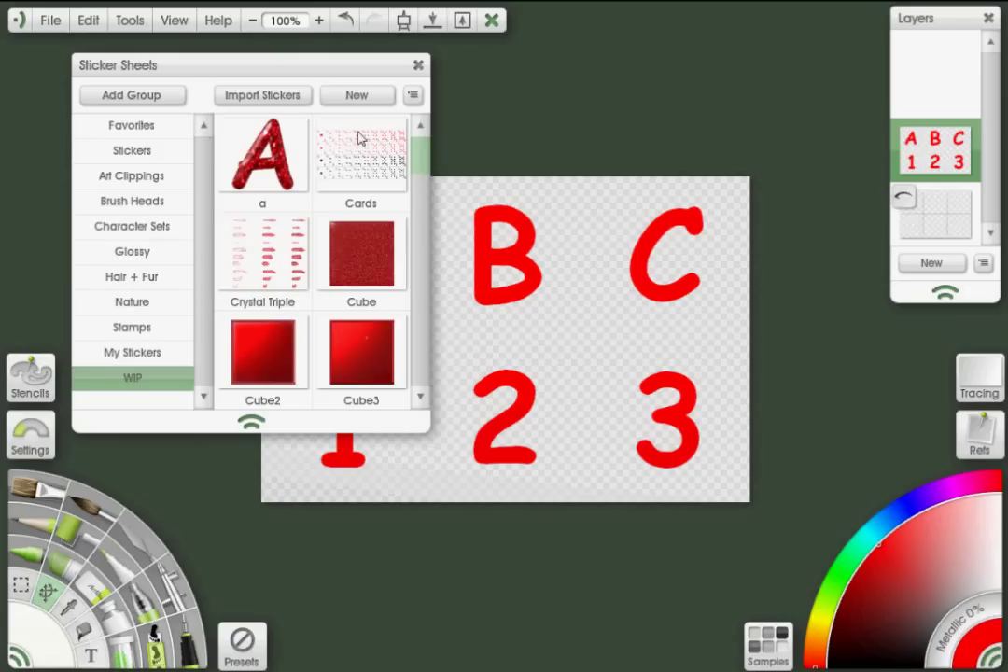
{"action": "left_click", "coordinate": [358, 97]}
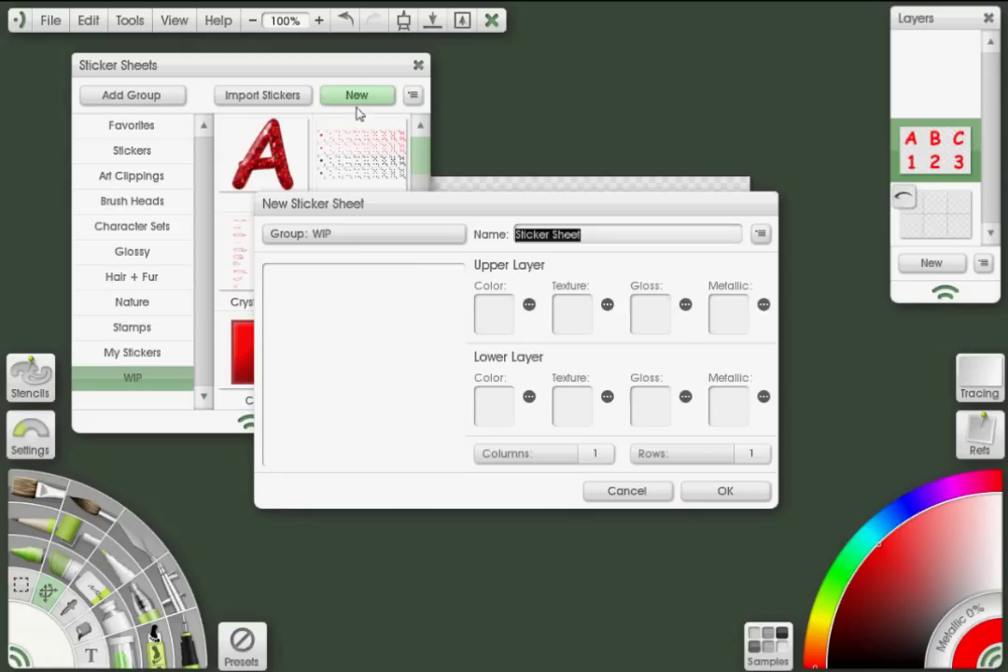
{"action": "mouse_move", "coordinate": [458, 215]}
{"action": "left_mouse_down"}
{"action": "mouse_move", "coordinate": [468, 221]}
{"action": "mouse_move", "coordinate": [499, 190]}
{"action": "mouse_move", "coordinate": [474, 204]}
{"action": "left_mouse_up"}
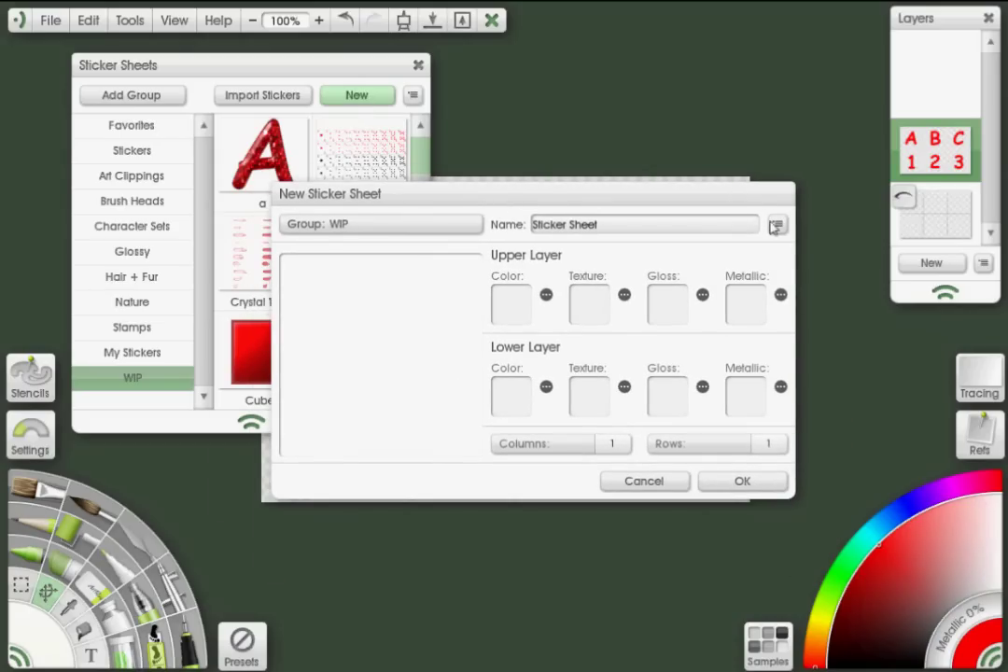
{"action": "left_click", "coordinate": [645, 479]}
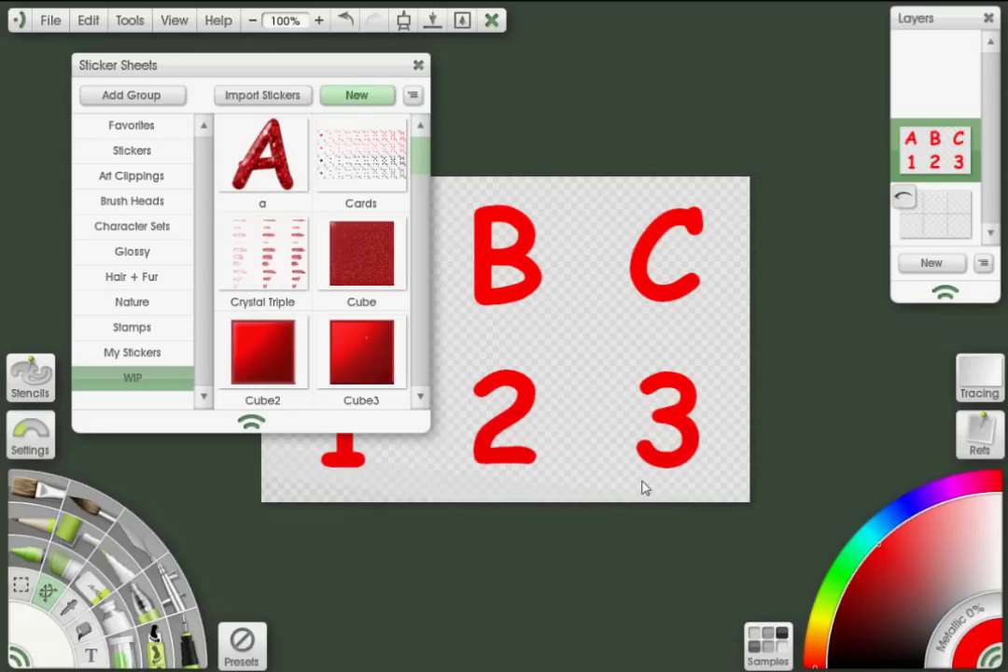
{"action": "left_click", "coordinate": [418, 64]}
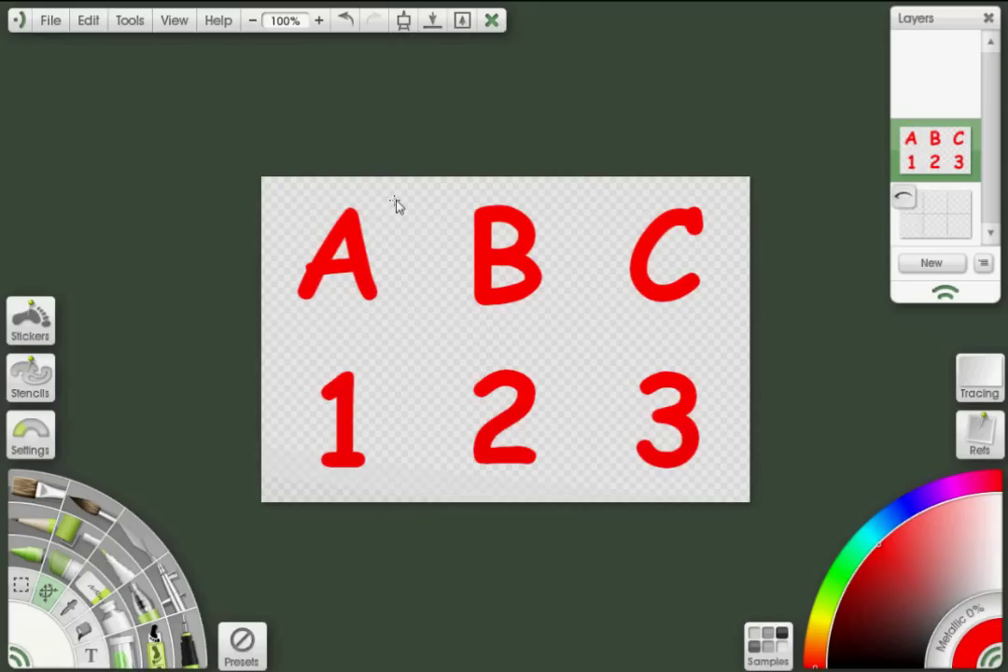
- Name the new sticker sheet Untitled and assign it to the WIP group
{"action": "left_click_drag", "start_coordinate": [417, 207], "coordinate": [433, 175]}
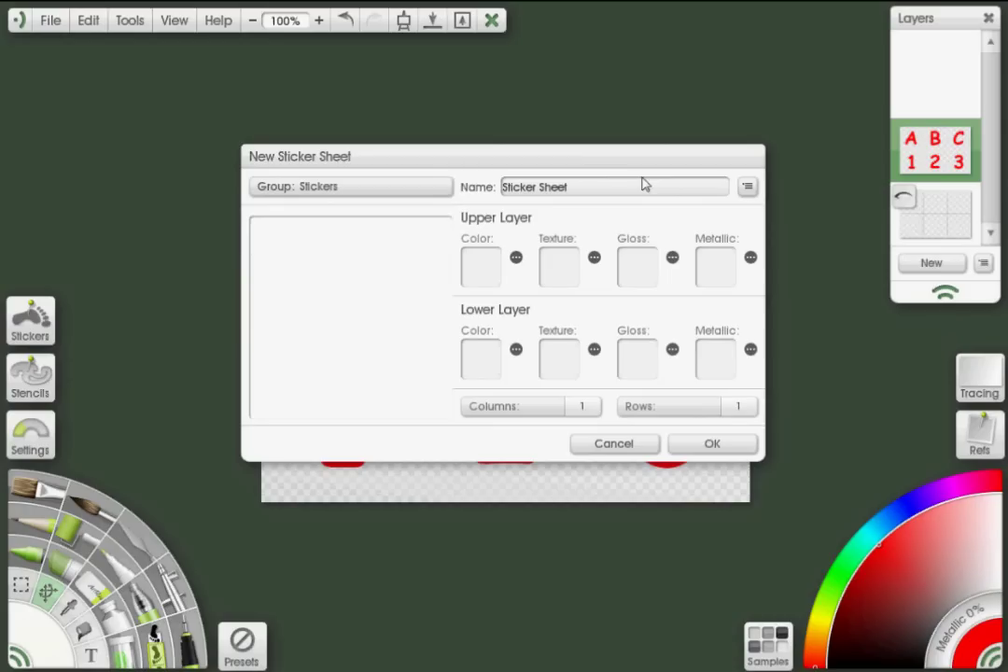
{"action": "left_click_drag", "start_coordinate": [628, 159], "coordinate": [621, 174]}
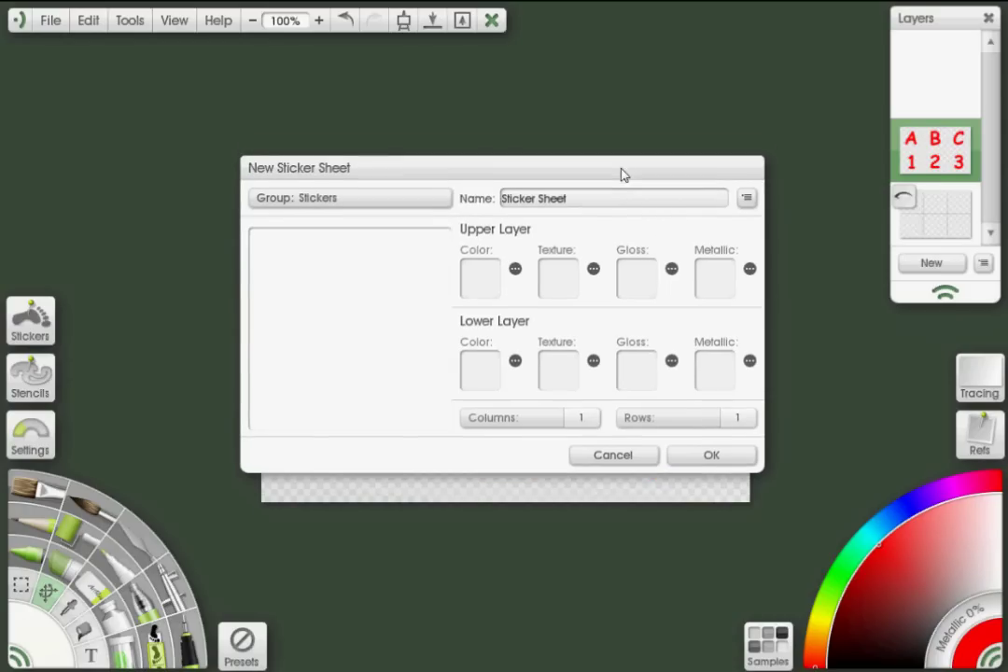
{"action": "left_click", "coordinate": [587, 204]}
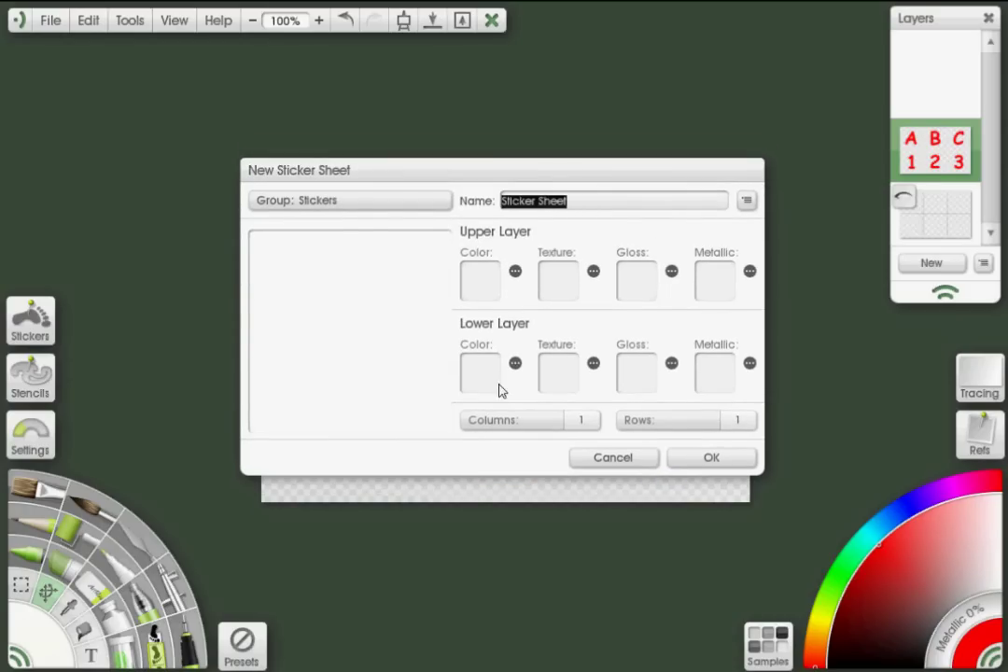
{"action": "type", "text": "Untitled"}
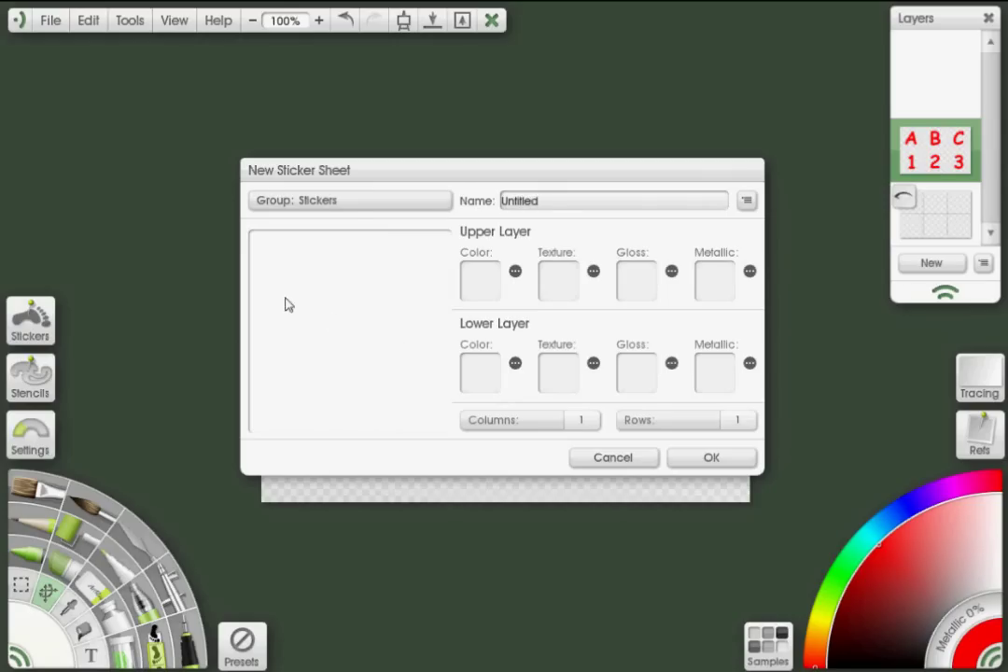
{"action": "left_click", "coordinate": [352, 204]}
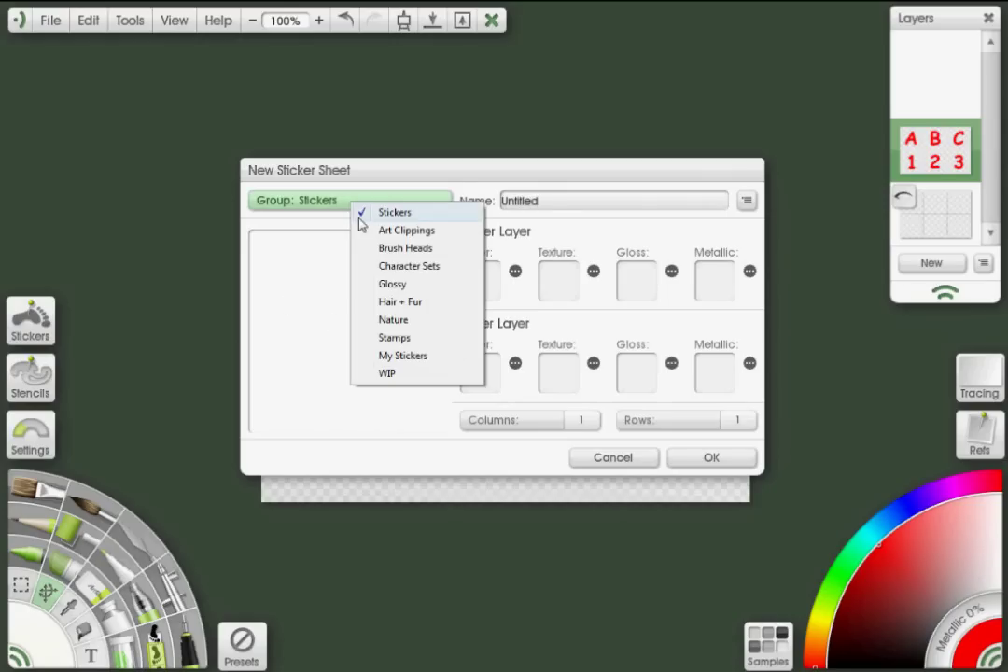
{"action": "left_click", "coordinate": [407, 376]}
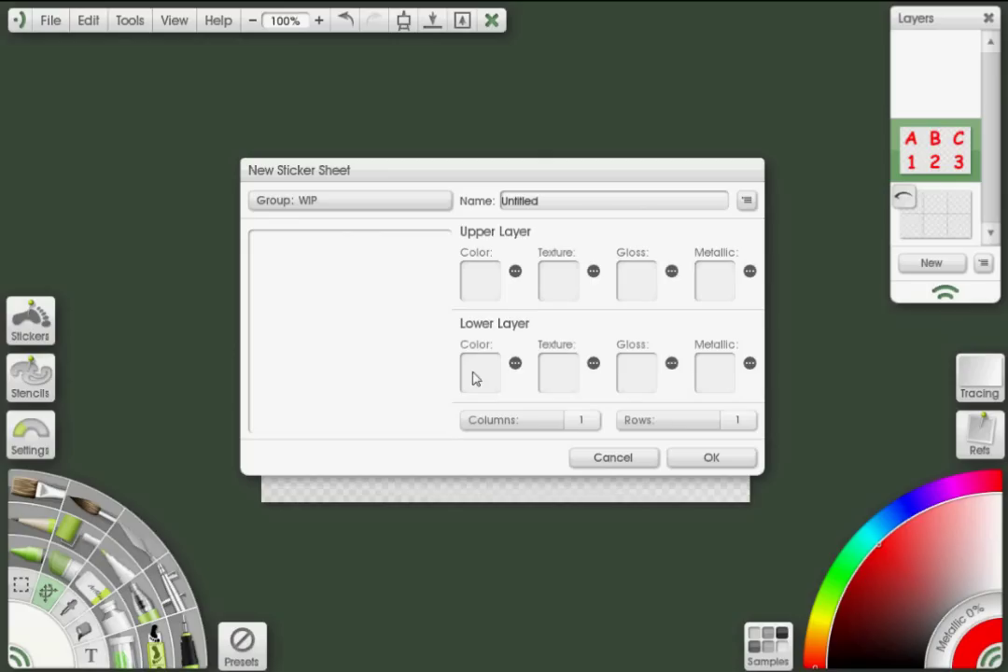
- Load the exported Untitled image as the sheet's Lower Layer Color
{"action": "left_click", "coordinate": [472, 383]}
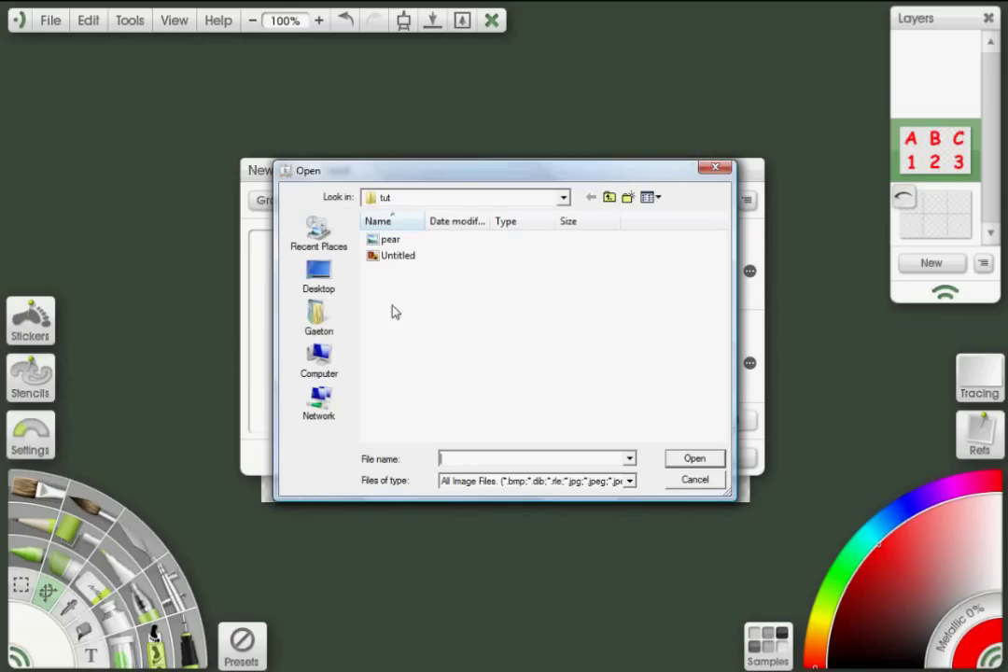
{"action": "left_click", "coordinate": [382, 256]}
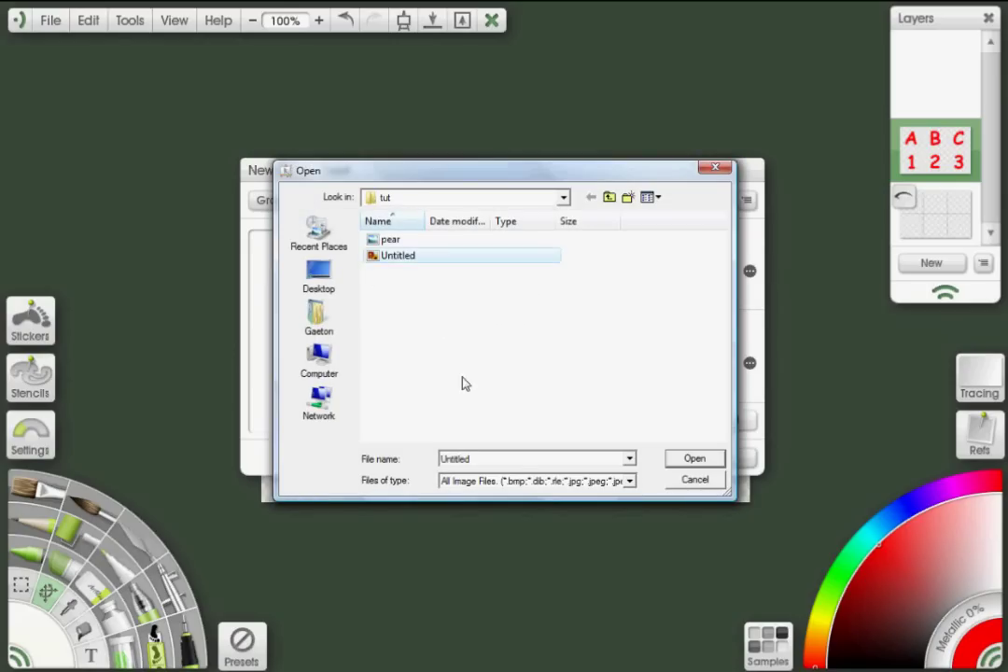
{"action": "left_click", "coordinate": [692, 460]}
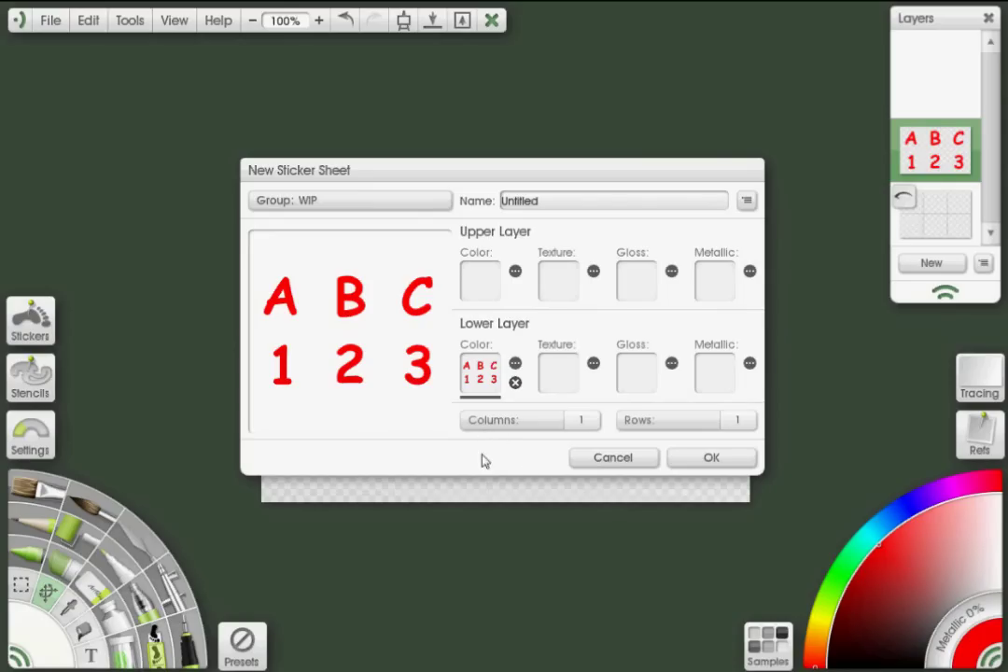
- Split the new sticker sheet into 3 columns and 2 rows and confirm it
{"action": "left_click", "coordinate": [582, 426]}
{"action": "type", "text": "3"}
{"action": "key", "text": "Return"}
{"action": "left_click", "coordinate": [739, 425]}
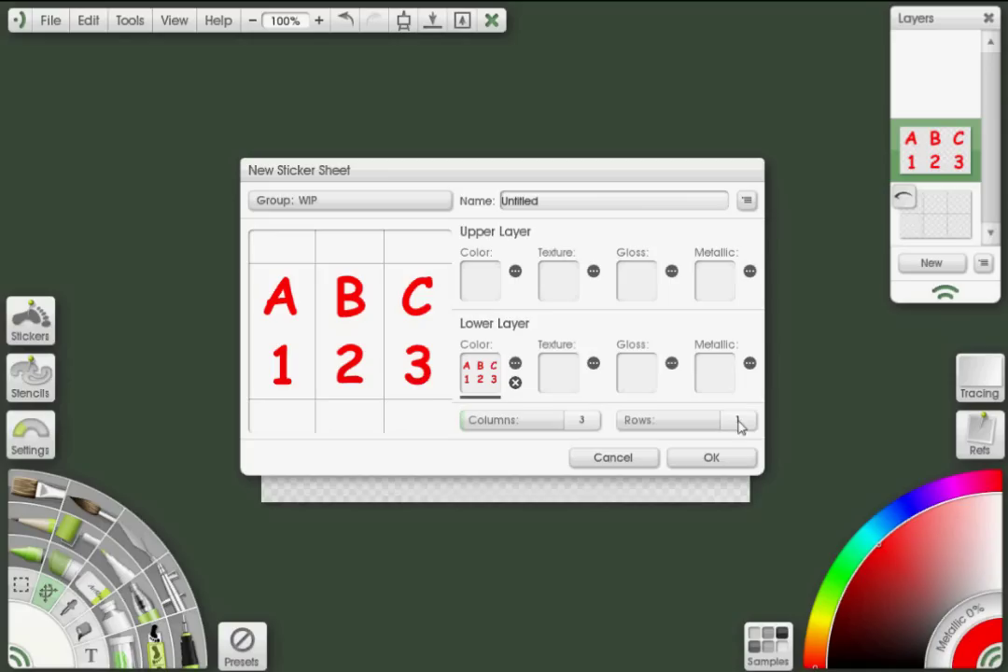
{"action": "double_click", "coordinate": [744, 425]}
{"action": "type", "text": "2"}
{"action": "key", "text": "Return"}
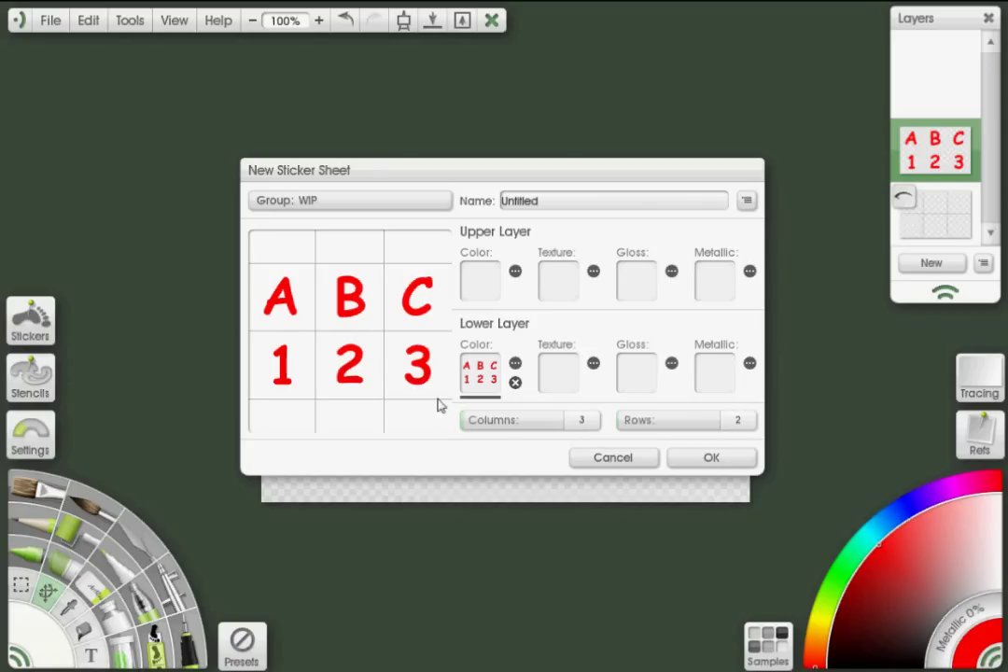
{"action": "left_click", "coordinate": [707, 458]}
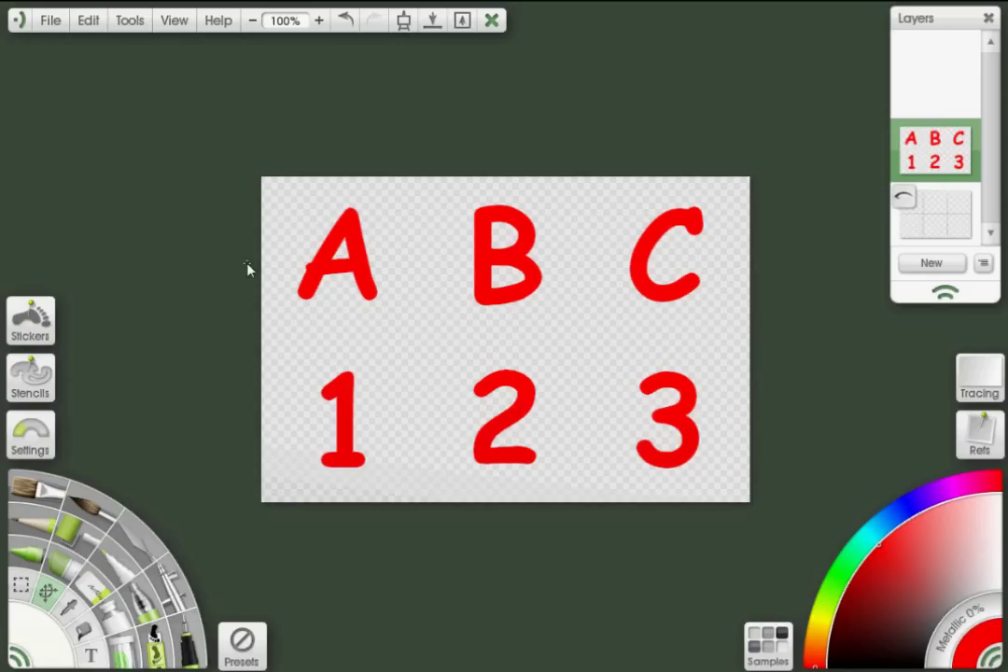
- Show the Sticker Sheets library and scroll the WIP group's list to the Untitled sheet
{"action": "left_click", "coordinate": [31, 327]}
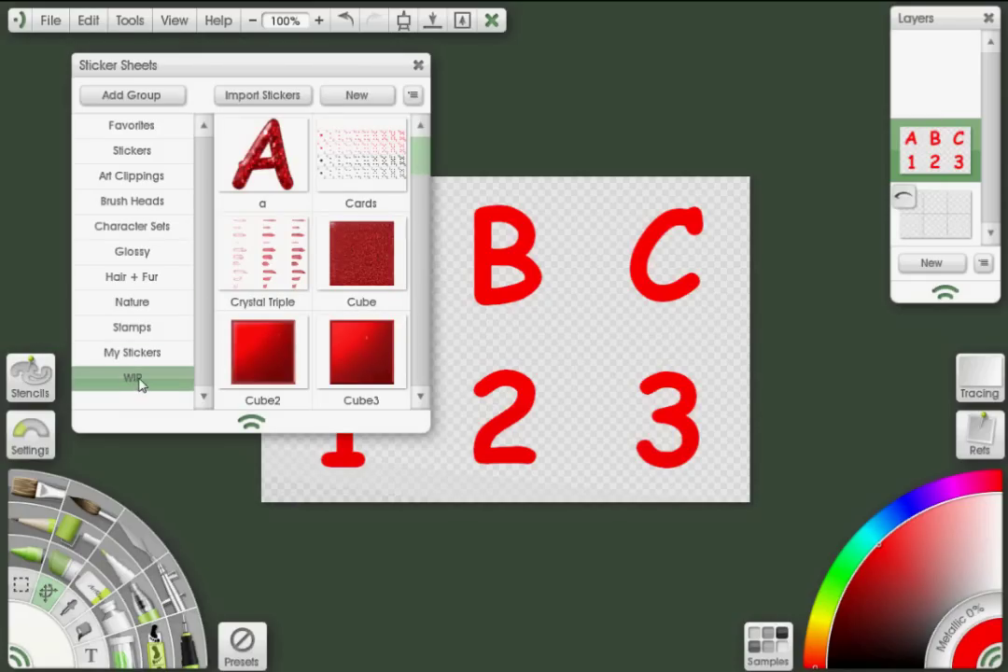
{"action": "left_click_drag", "start_coordinate": [422, 162], "coordinate": [416, 396]}
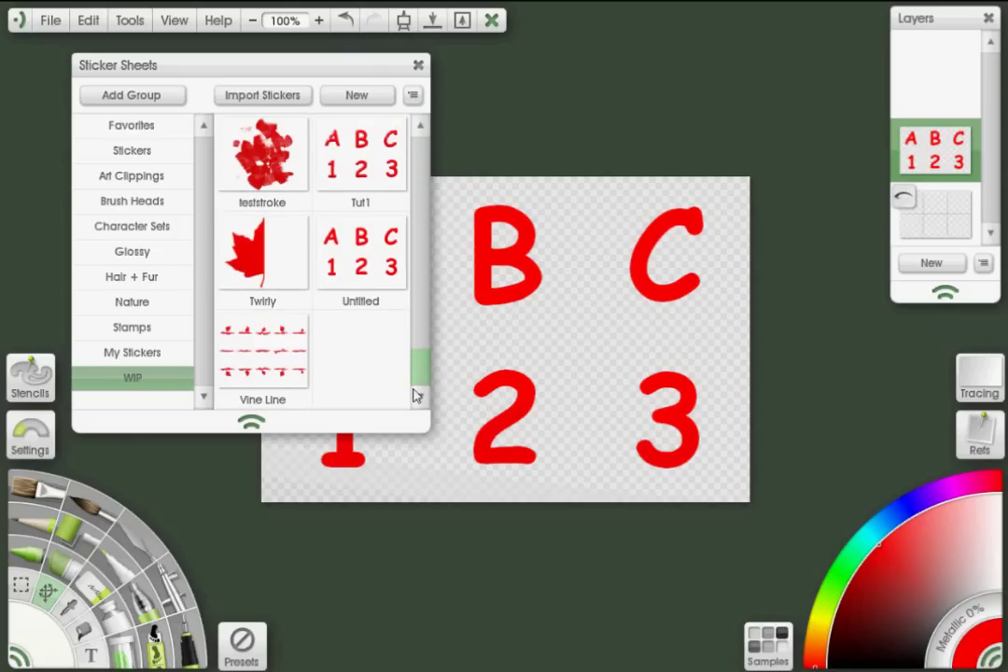
- Open the Untitled sticker sheet and move its window off the canvas
{"action": "left_click", "coordinate": [374, 281]}
{"action": "double_click", "coordinate": [357, 63]}
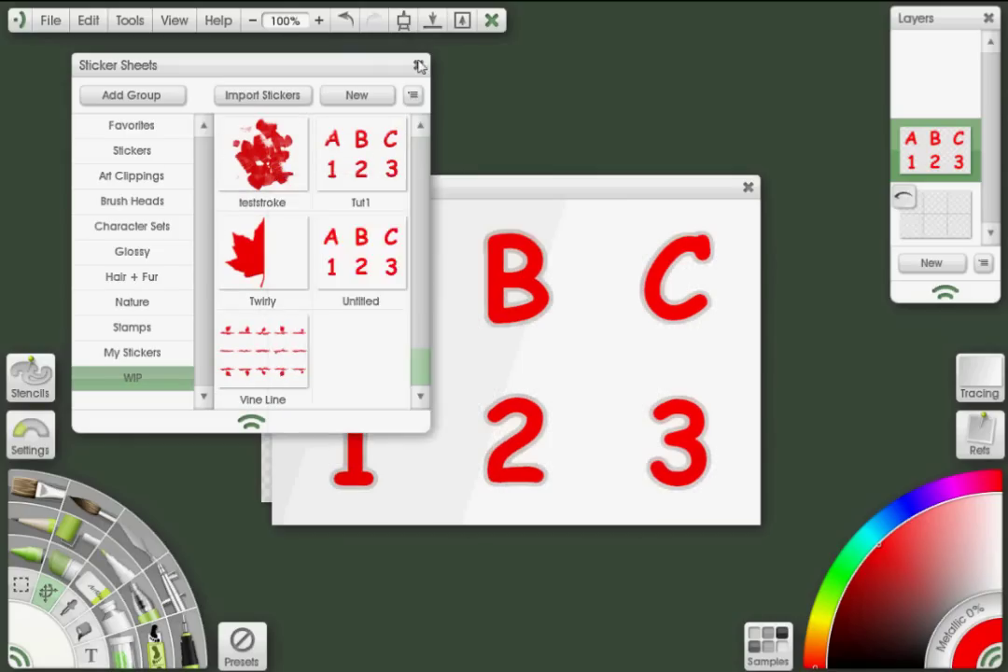
{"action": "left_click_drag", "start_coordinate": [439, 199], "coordinate": [295, 70]}
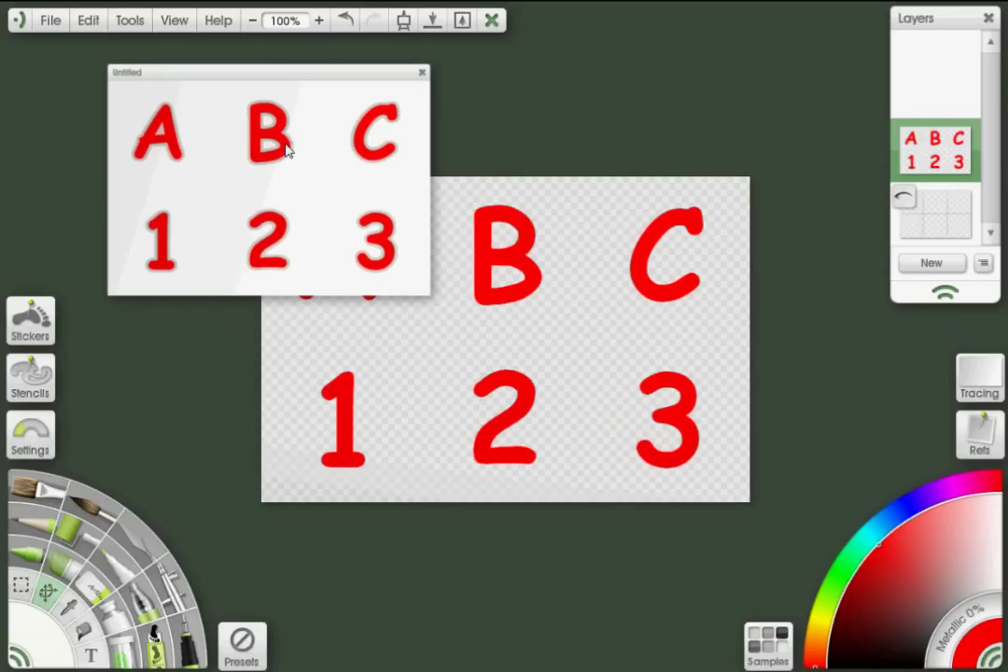
- Place the B and 3 stickers, positioning the 3 tilted between the 1 and 2
{"action": "left_click_drag", "start_coordinate": [287, 151], "coordinate": [608, 400]}
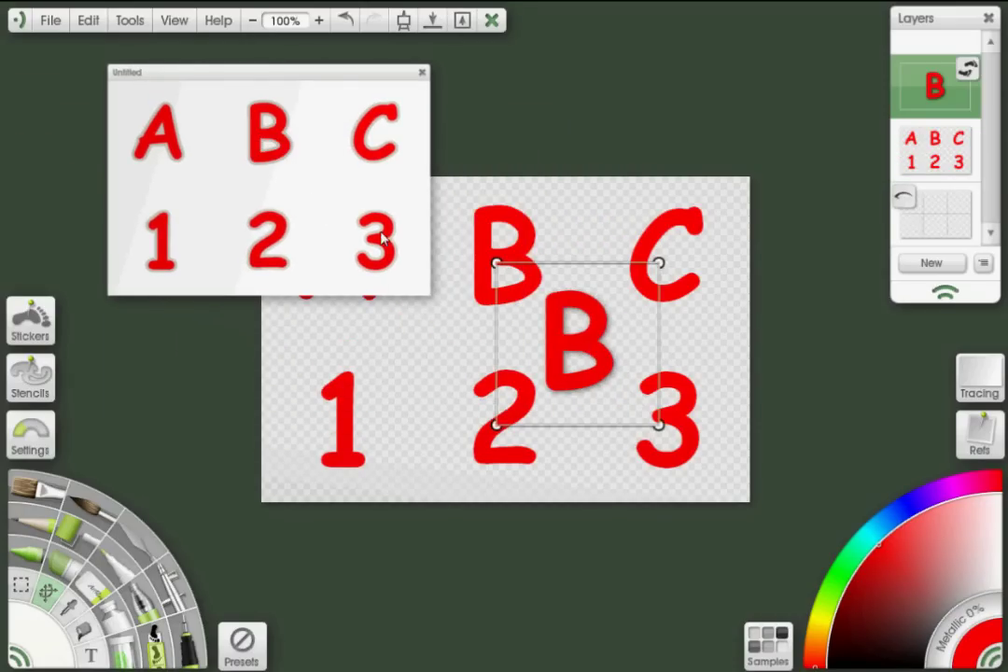
{"action": "left_click_drag", "start_coordinate": [383, 238], "coordinate": [448, 353]}
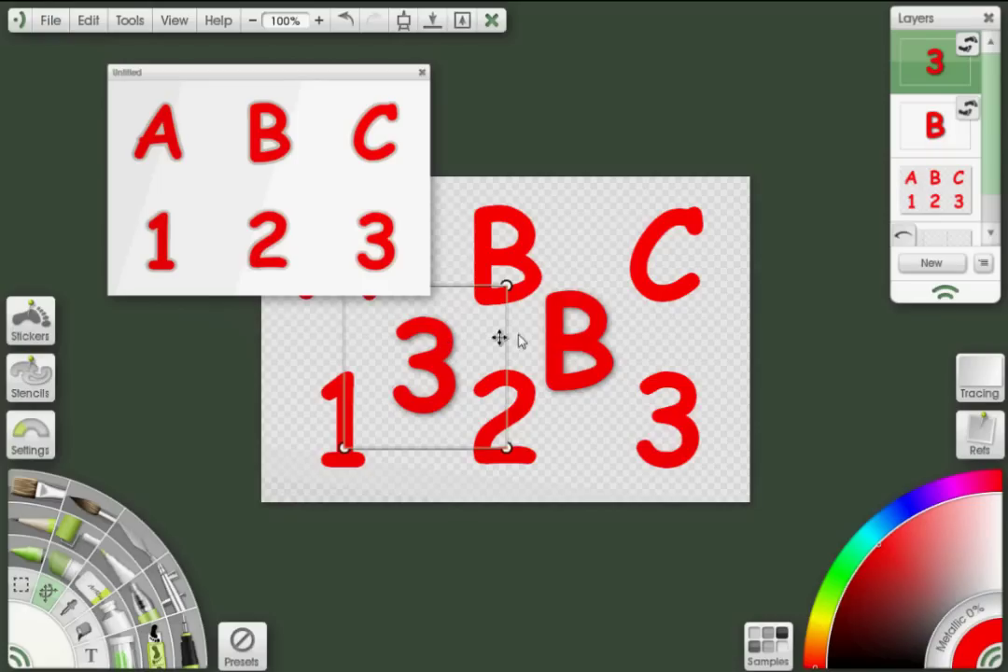
{"action": "left_click_drag", "start_coordinate": [511, 317], "coordinate": [513, 378]}
{"action": "left_click", "coordinate": [399, 413]}
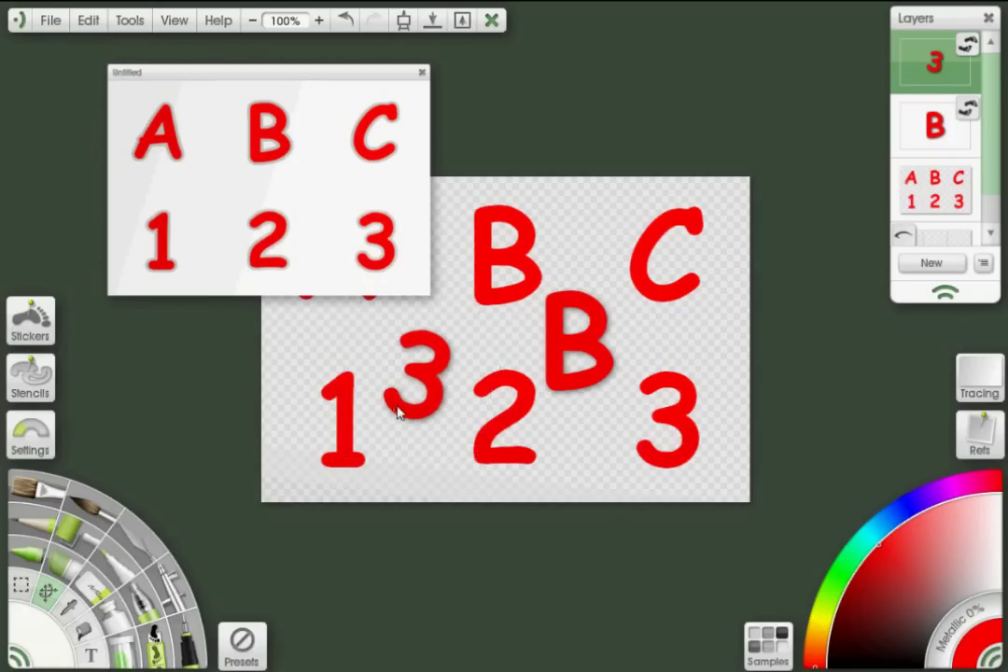
- Tint the 3 sticker a saturated blue
{"action": "right_click", "coordinate": [422, 374]}
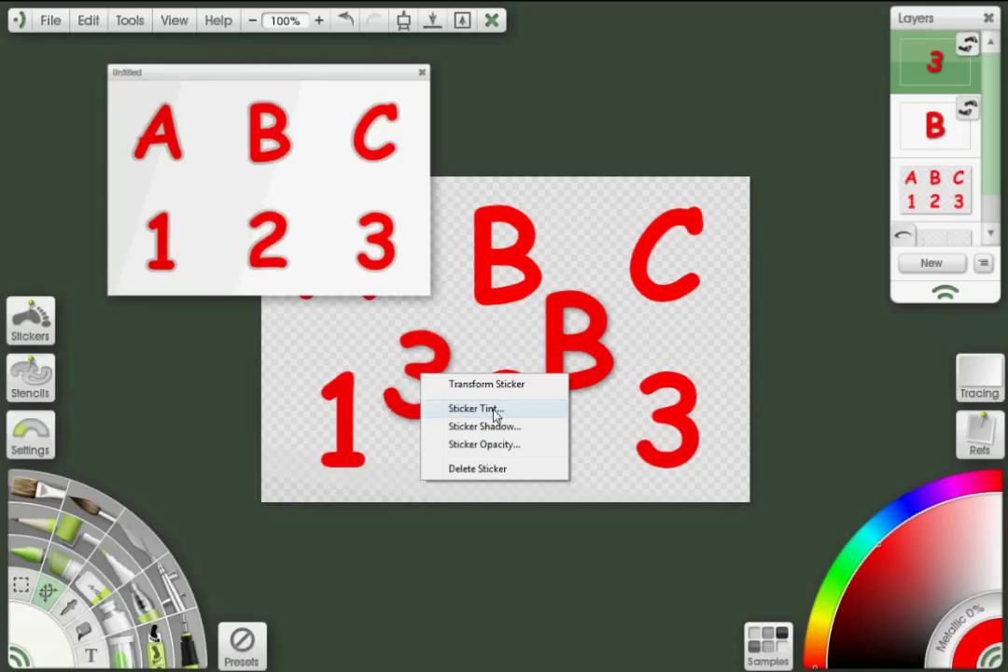
{"action": "left_click", "coordinate": [494, 409]}
{"action": "left_click", "coordinate": [542, 432]}
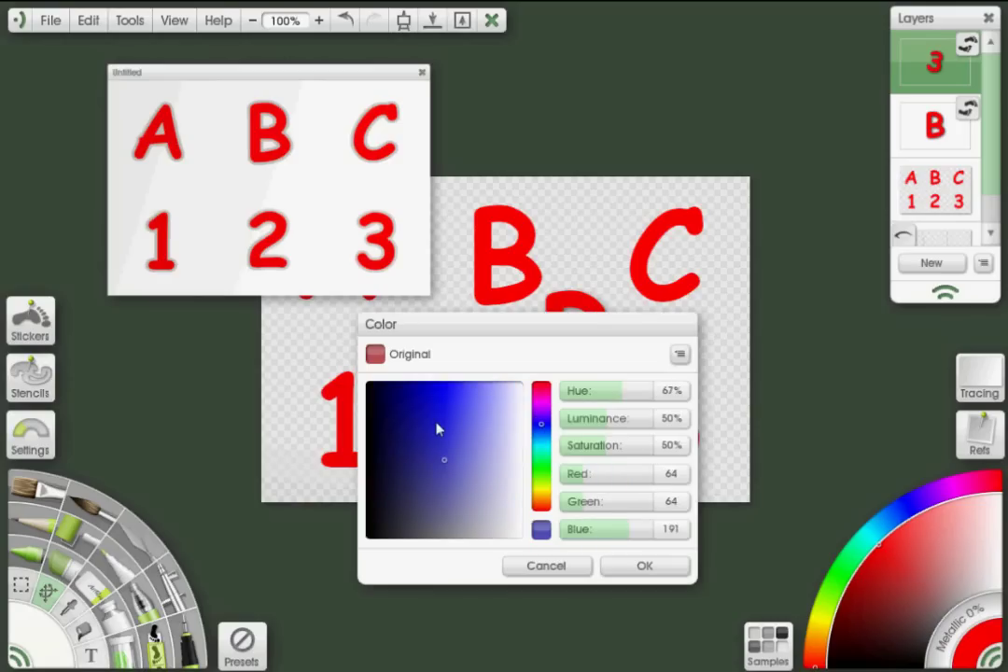
{"action": "left_click", "coordinate": [451, 394]}
{"action": "left_click", "coordinate": [634, 566]}
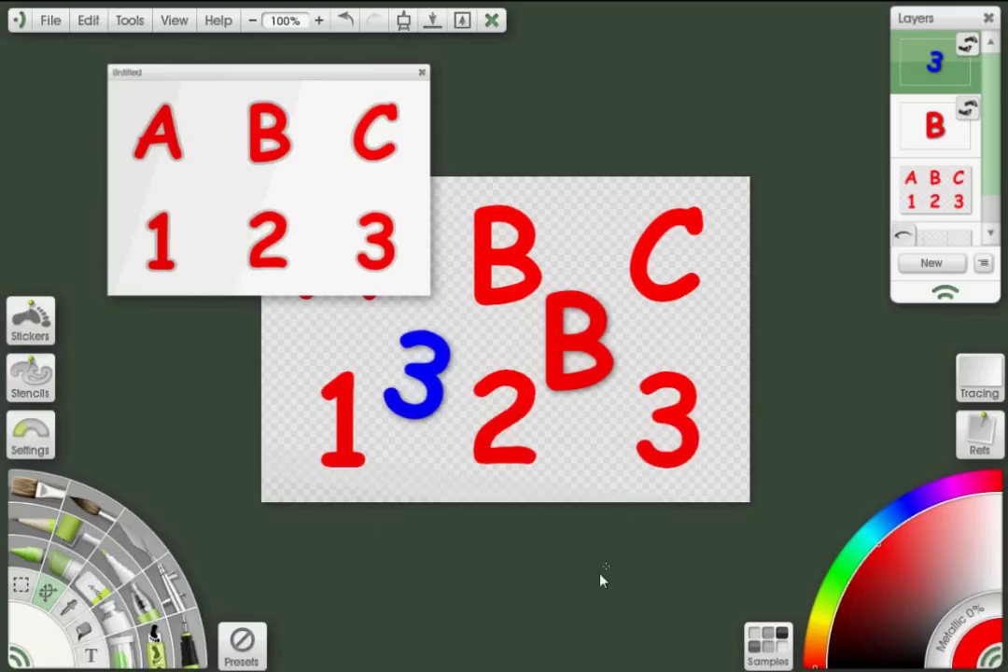
- Give the blue 3 a drop shadow with 19px blur radius and 100% opacity
{"action": "right_click", "coordinate": [427, 377]}
{"action": "left_click", "coordinate": [445, 428]}
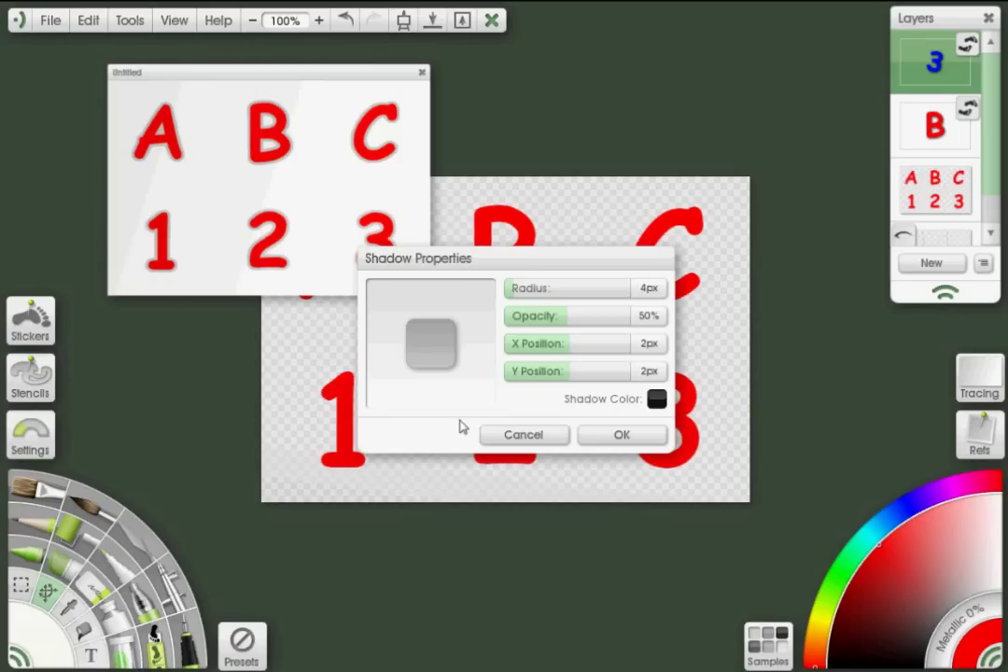
{"action": "left_click_drag", "start_coordinate": [534, 292], "coordinate": [611, 352]}
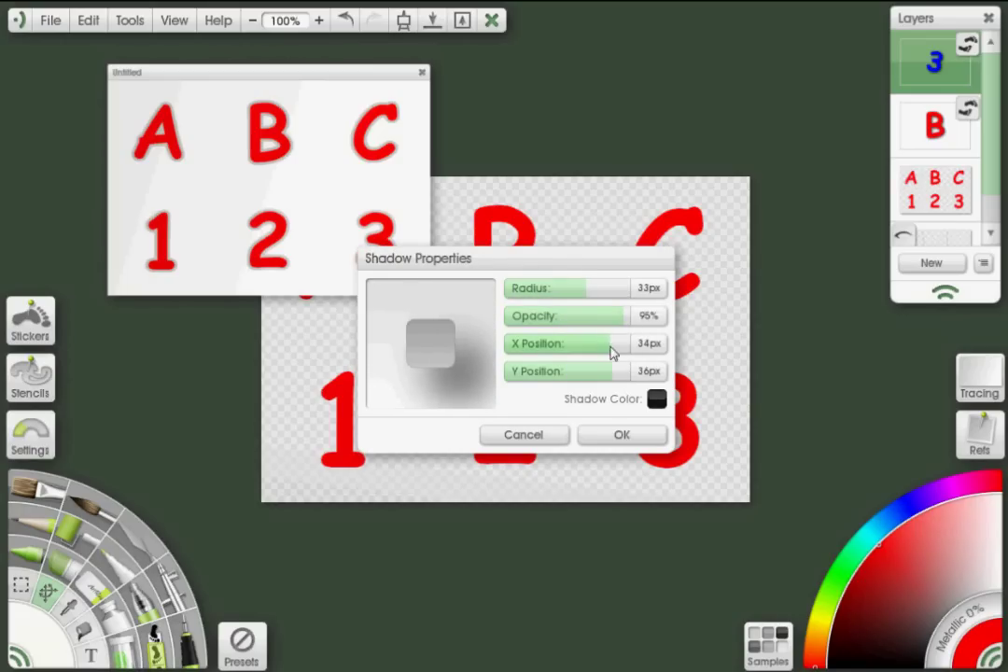
{"action": "left_click_drag", "start_coordinate": [592, 300], "coordinate": [572, 297]}
{"action": "left_click_drag", "start_coordinate": [637, 327], "coordinate": [658, 320]}
{"action": "left_click", "coordinate": [611, 434]}
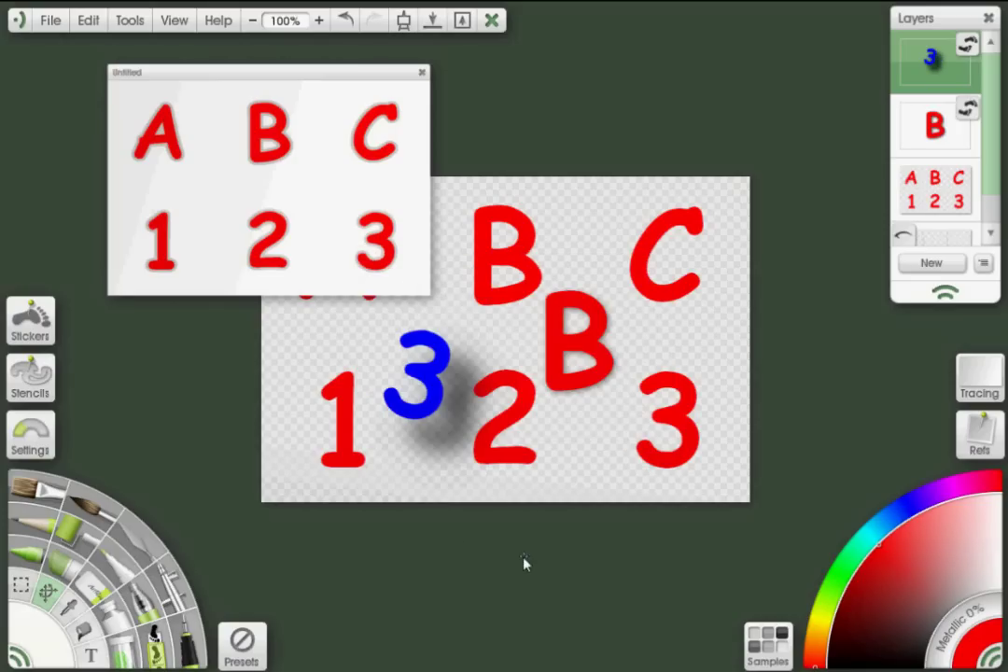
- Lower the blue 3 sticker's opacity to 35%
{"action": "right_click", "coordinate": [439, 366]}
{"action": "left_click", "coordinate": [509, 440]}
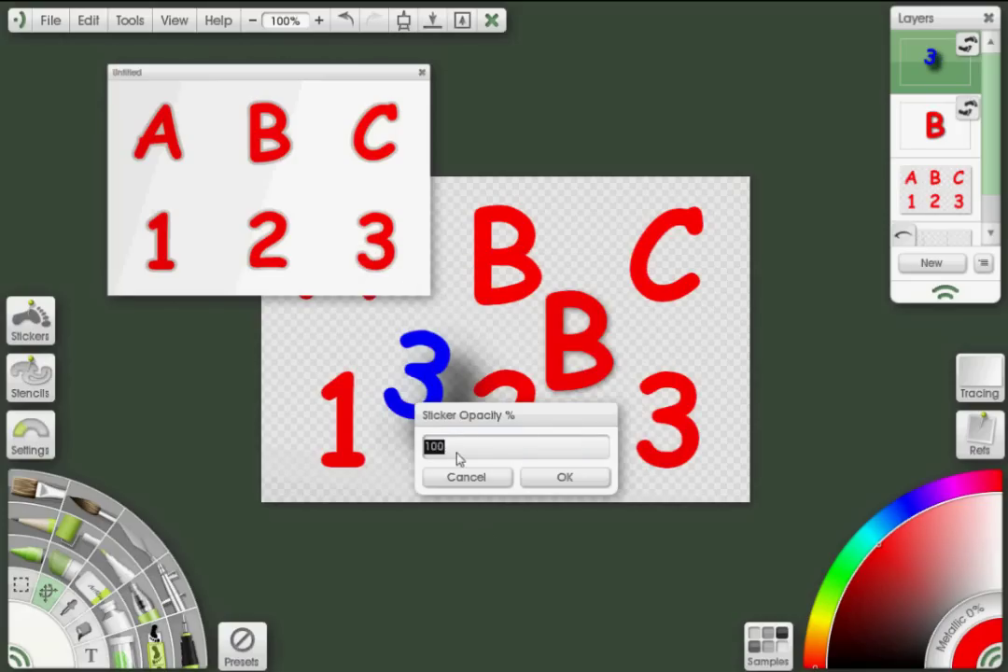
{"action": "type", "text": "35"}
{"action": "left_click", "coordinate": [528, 477]}
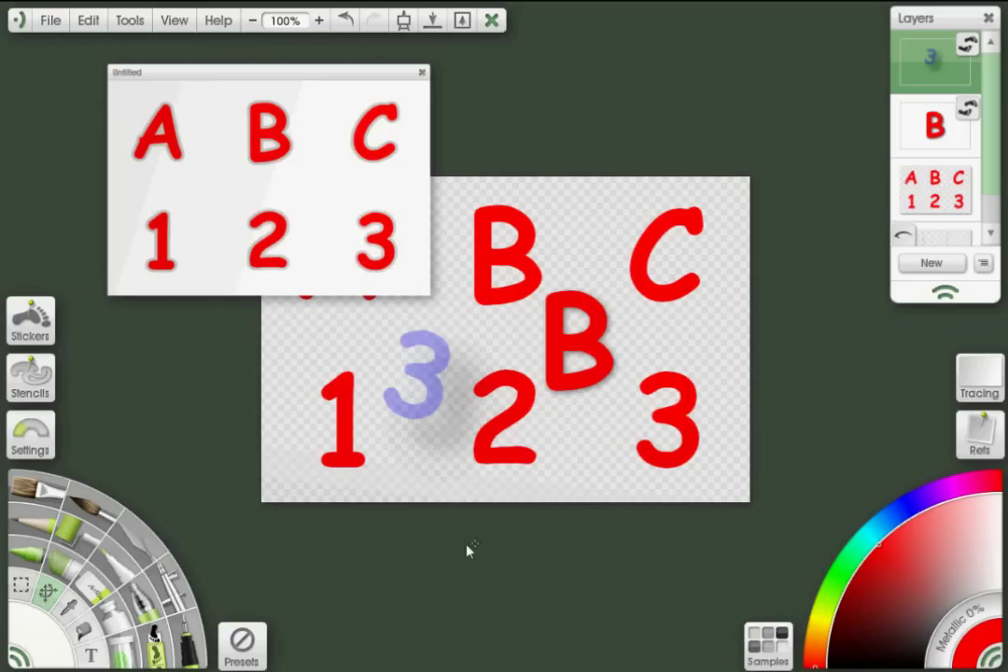